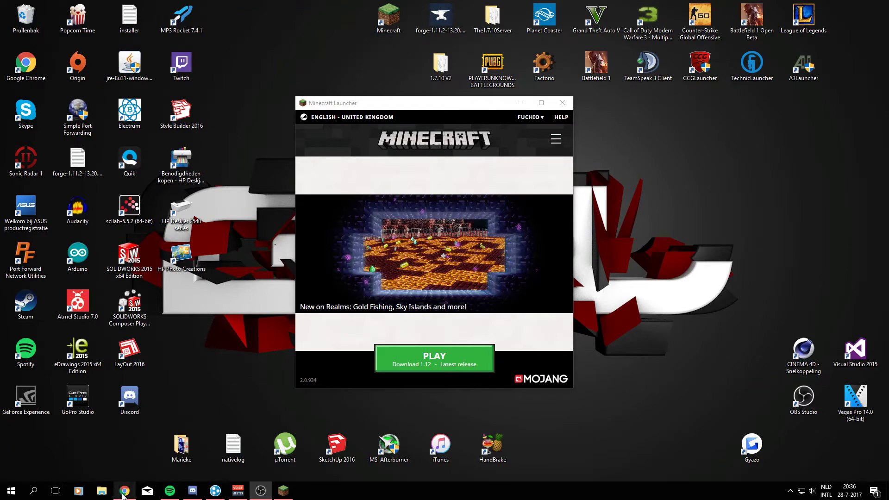
Switch to the Minecraft Launcher and start the latest release, 1.12, so that its files download.
mouse_move(123, 495)
click(123, 468)
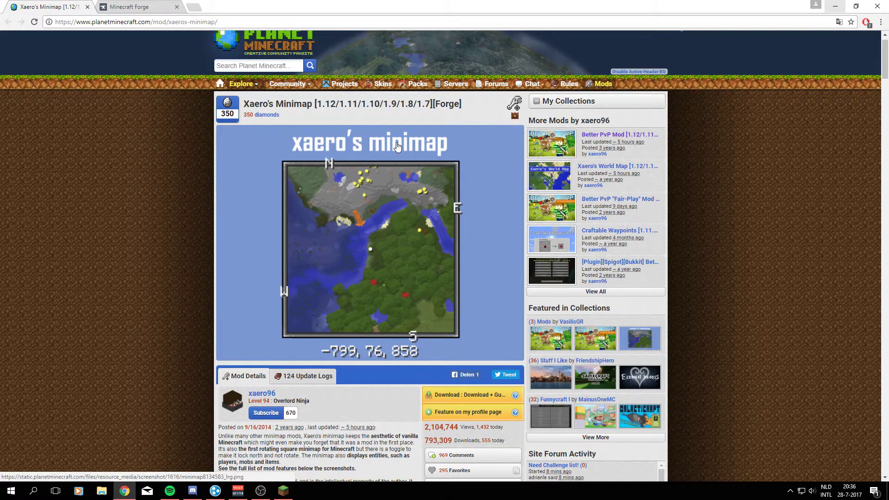
click(283, 491)
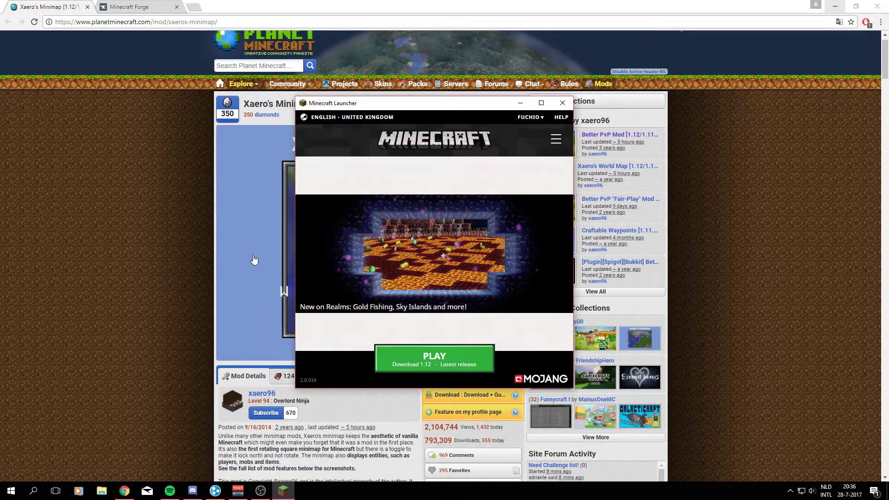
click(424, 368)
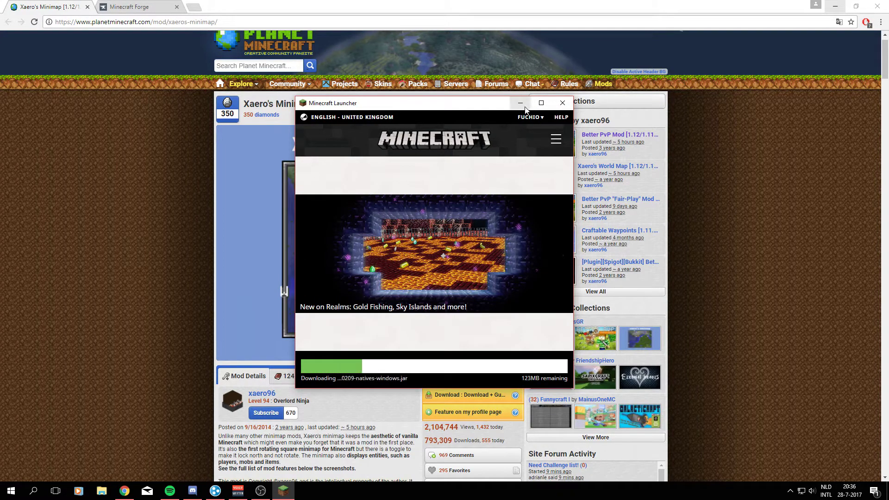
From the Xaero's Minimap page on Planet Minecraft in Chrome, go to the mod's site and open the full mod's download list.
click(106, 173)
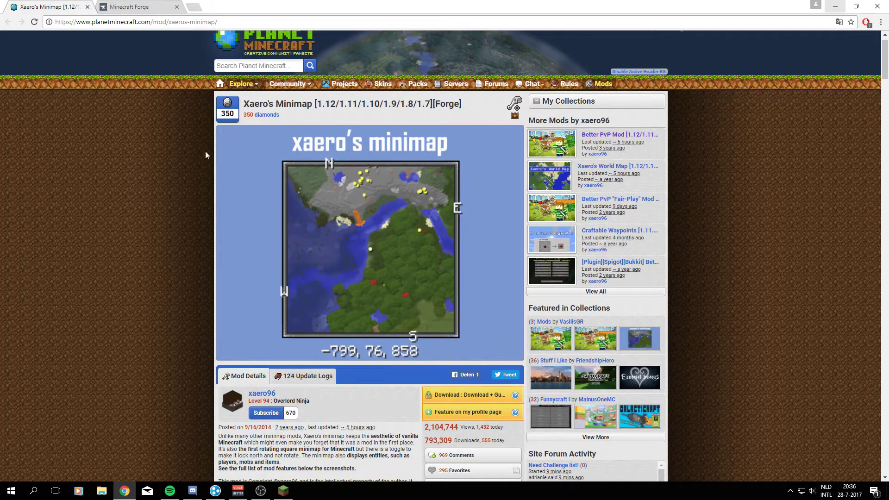
scroll(328, 303, down, 1)
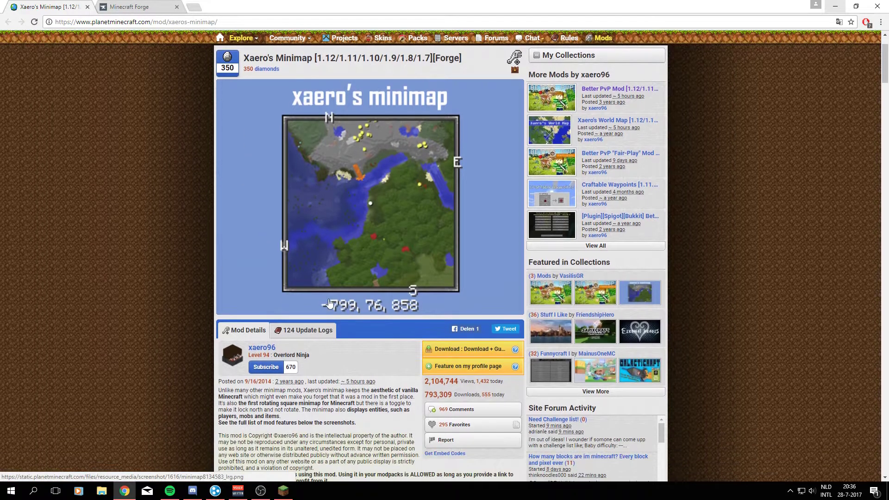
scroll(119, 282, down, 3)
scroll(120, 280, up, 5)
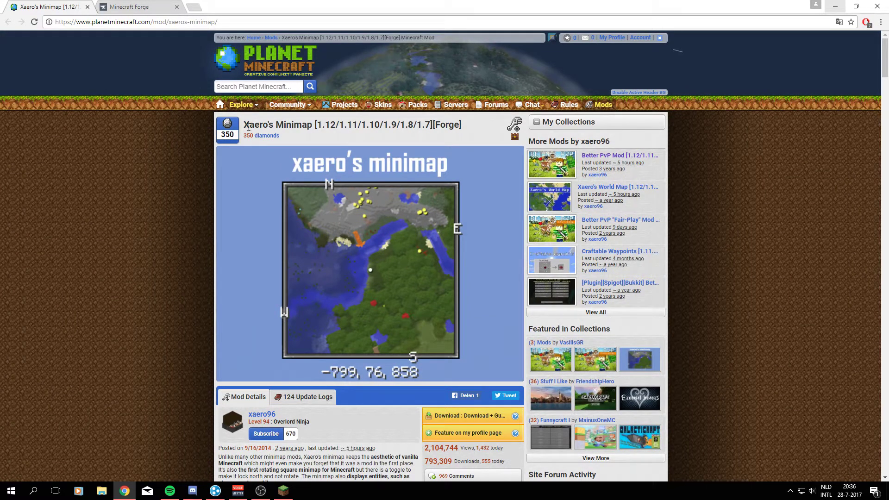
drag(248, 126, 282, 125)
click(273, 125)
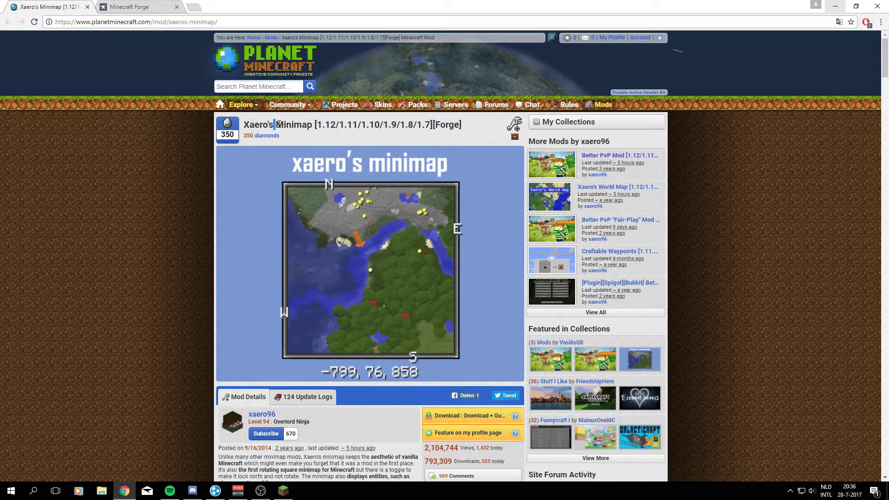
drag(260, 125, 275, 125)
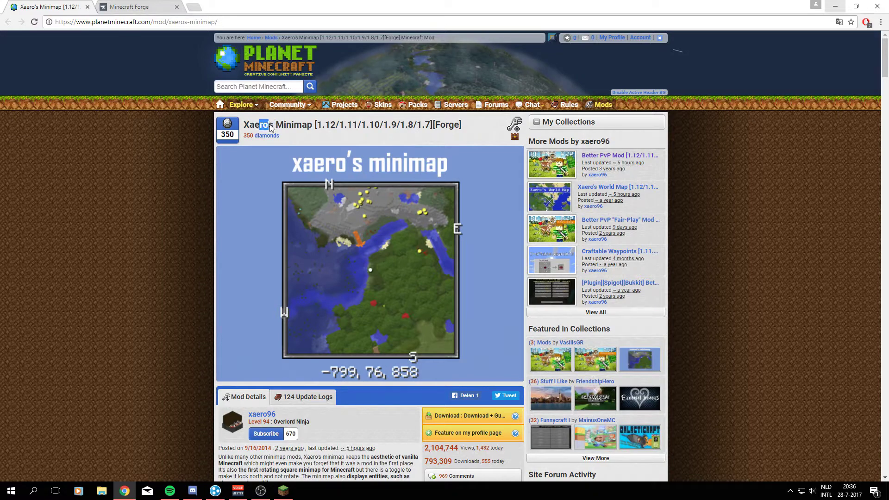
click(276, 125)
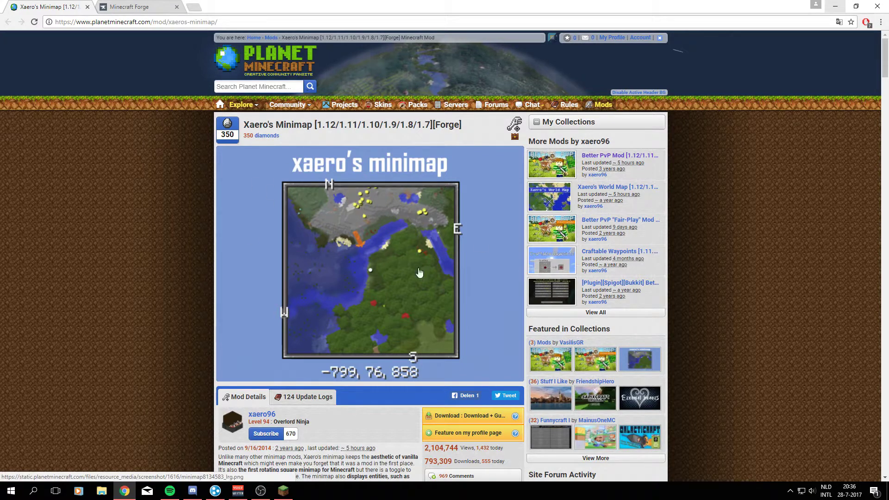
click(448, 419)
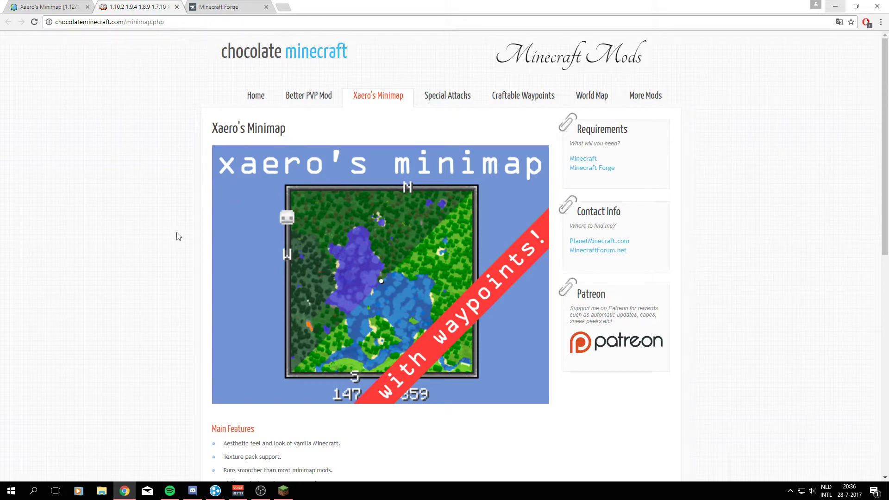
scroll(348, 253, down, 10)
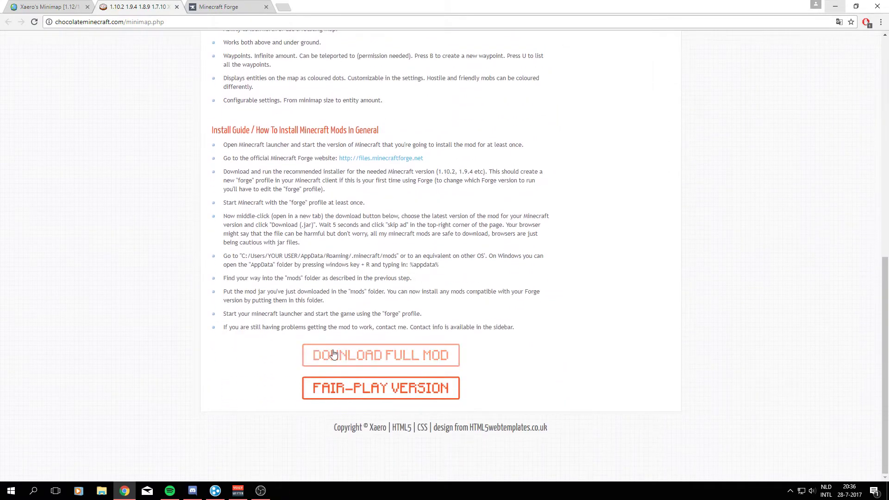
click(366, 359)
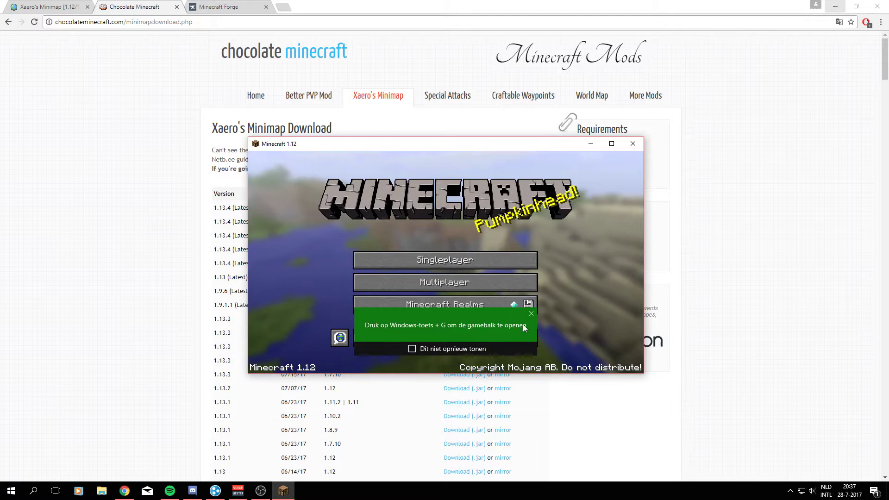
Dismiss the game bar notification and close the Minecraft 1.12 game window.
click(532, 313)
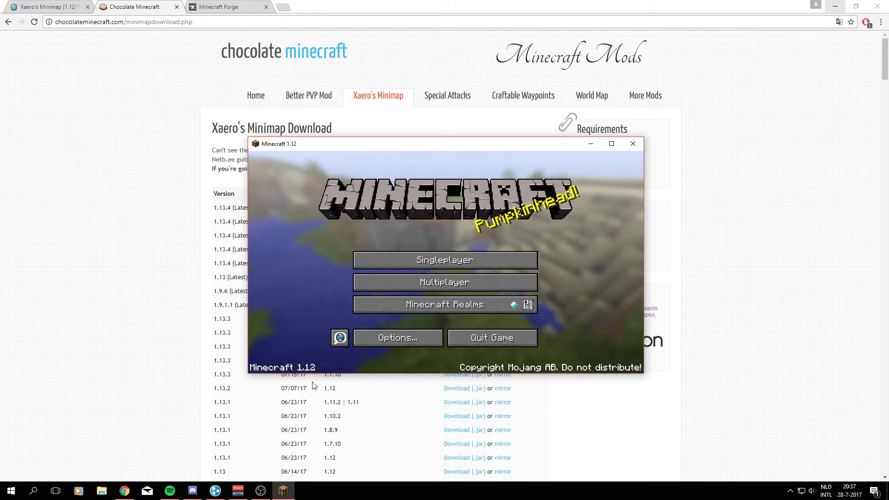
click(634, 144)
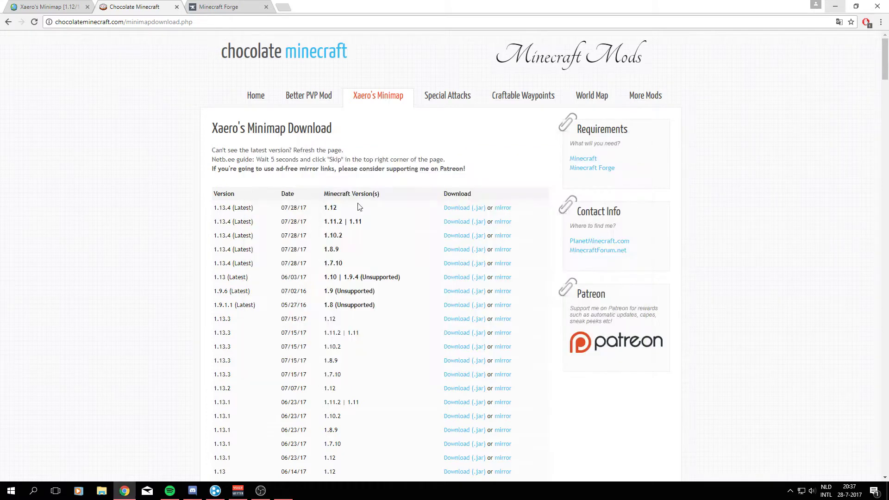
Download the Xaero's Minimap 1.13.4 jar for Minecraft 1.12, skipping the NETbee ad page and keeping the flagged file.
drag(235, 209, 247, 208)
double_click(251, 208)
click(126, 117)
click(456, 211)
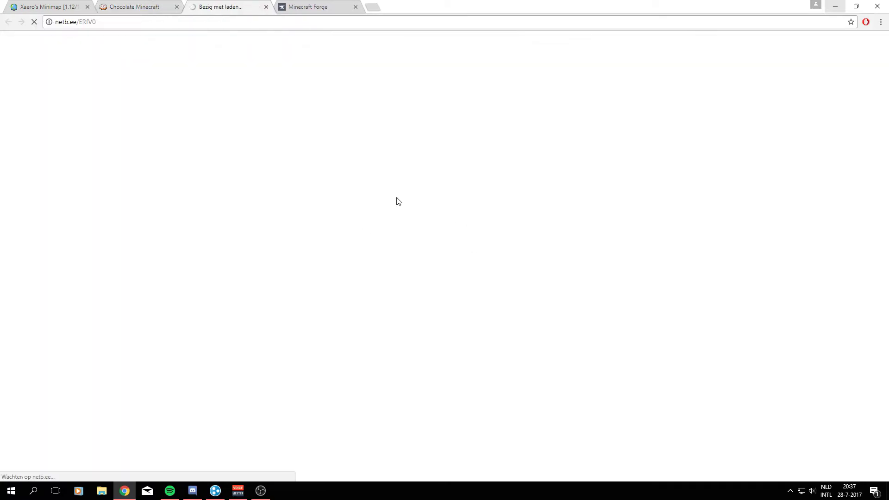
key(ctrl+shift+Tab)
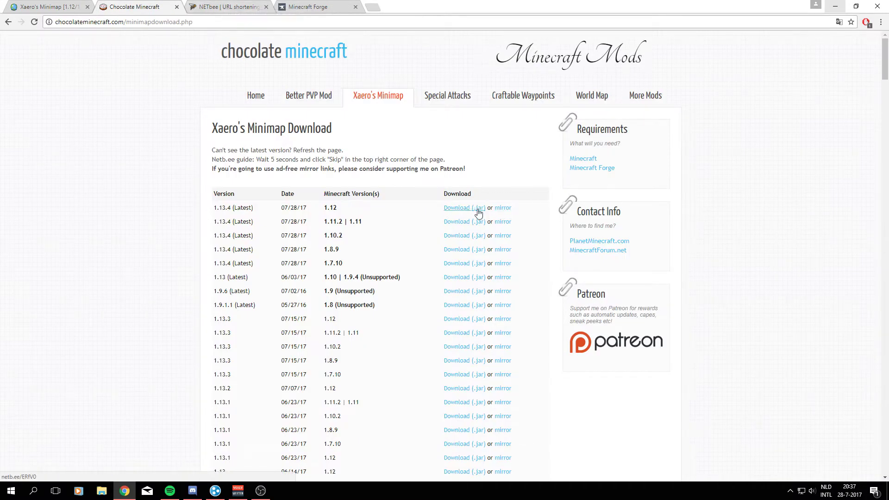
click(235, 9)
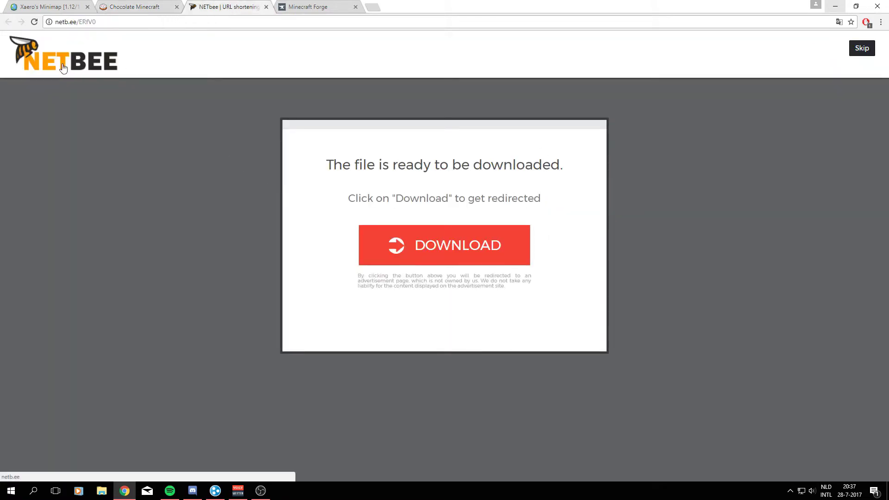
click(860, 52)
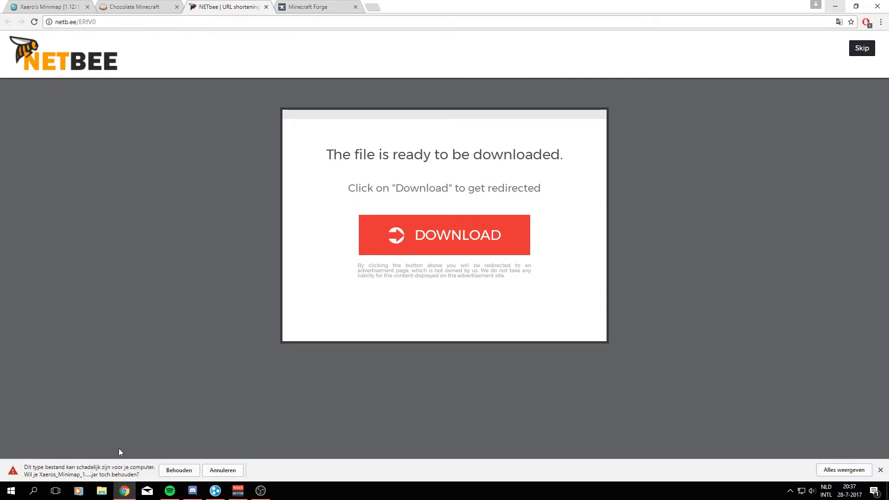
click(169, 473)
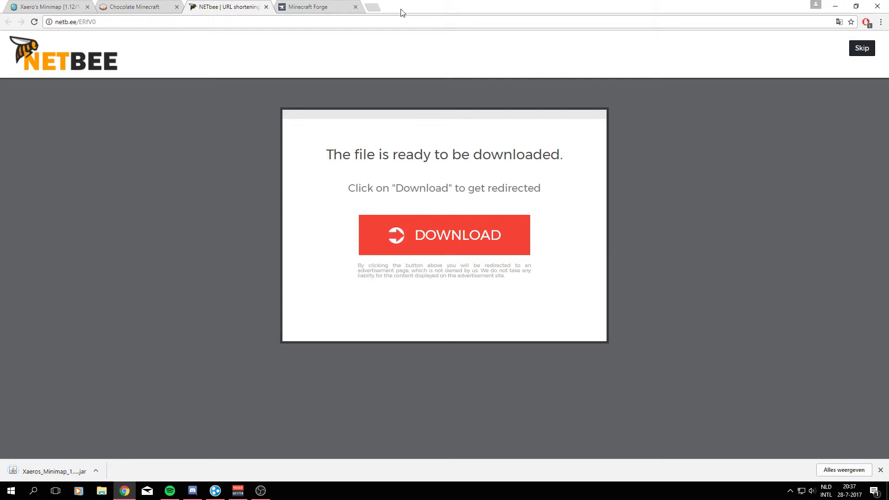
Put the downloaded Xaero's Minimap jar on the desktop and maximize the browser window again.
drag(400, 12, 848, 145)
drag(507, 410, 331, 107)
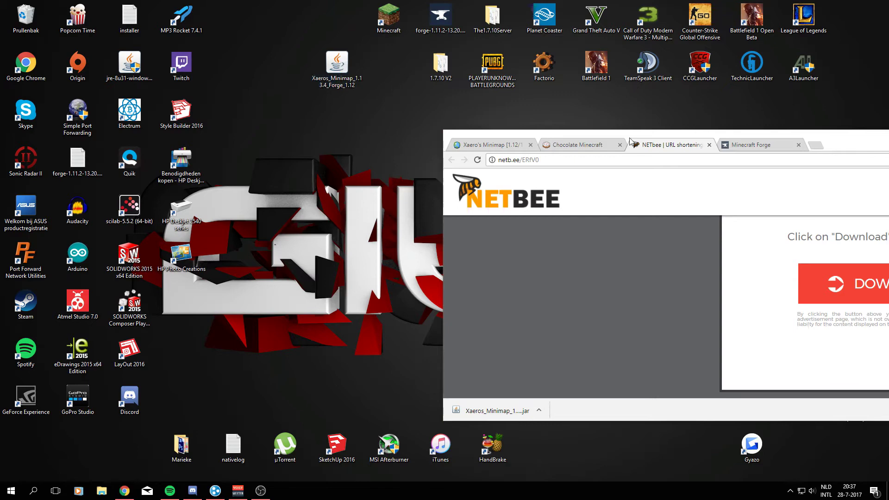
drag(629, 137, 608, 137)
double_click(609, 140)
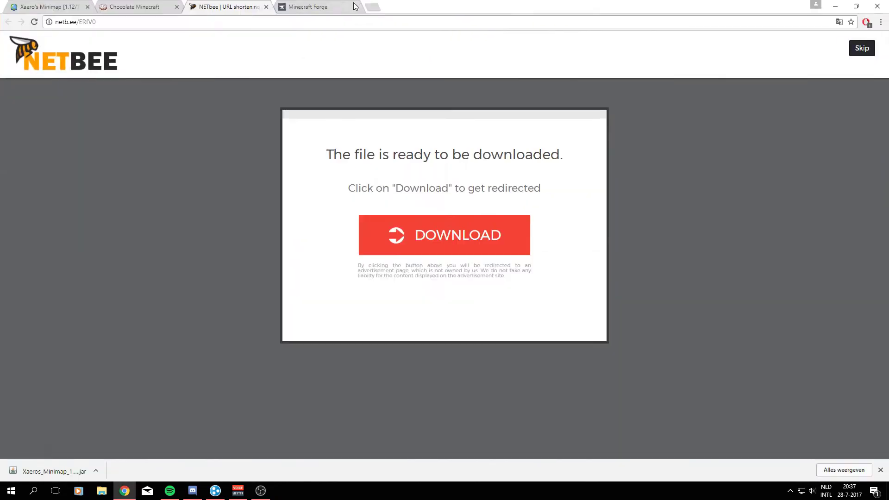
Download the recommended Forge Windows installer for Minecraft 1.12, version 14.21.1.2387, skipping the advertisement page.
click(310, 9)
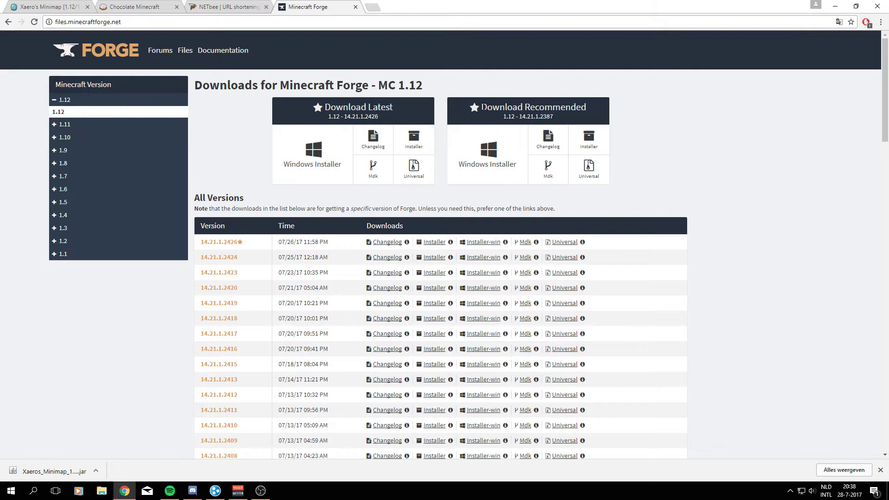
drag(482, 107, 583, 108)
click(583, 108)
double_click(602, 106)
click(601, 106)
drag(378, 116, 370, 117)
click(380, 116)
click(485, 160)
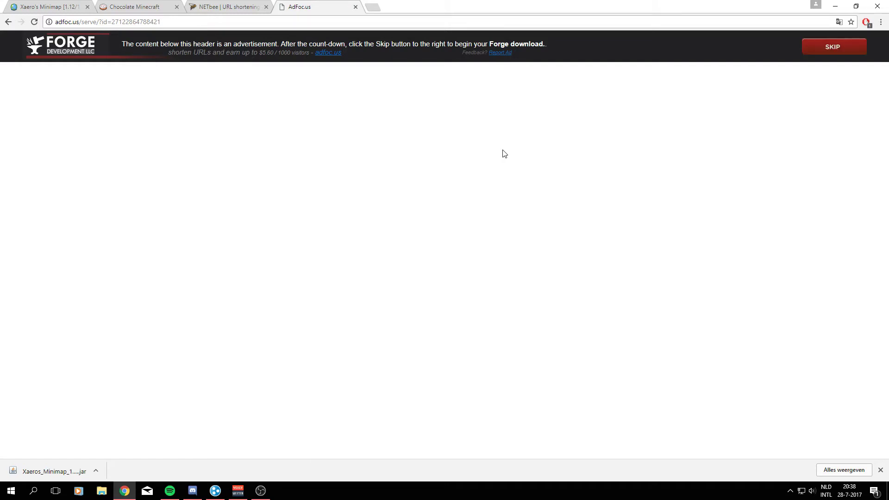
click(840, 44)
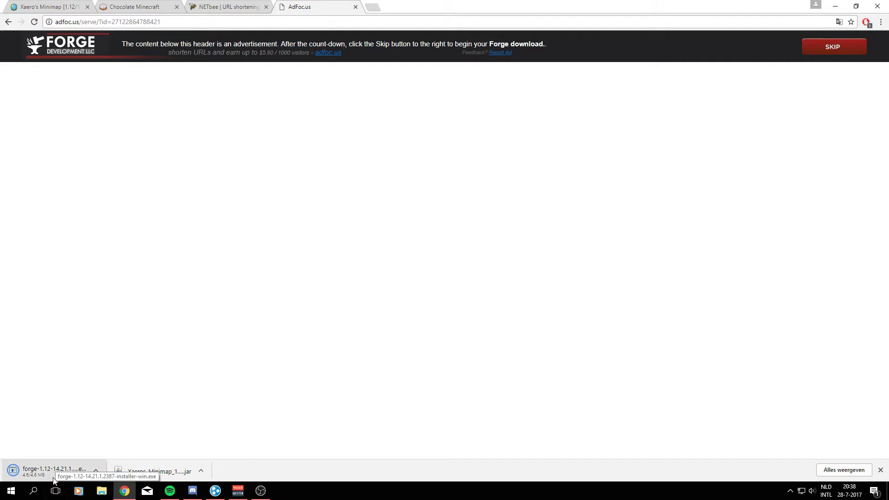
Put the downloaded Forge installer on the desktop, clear the browser out of view, and place the installer below the minimap jar.
drag(491, 14, 836, 128)
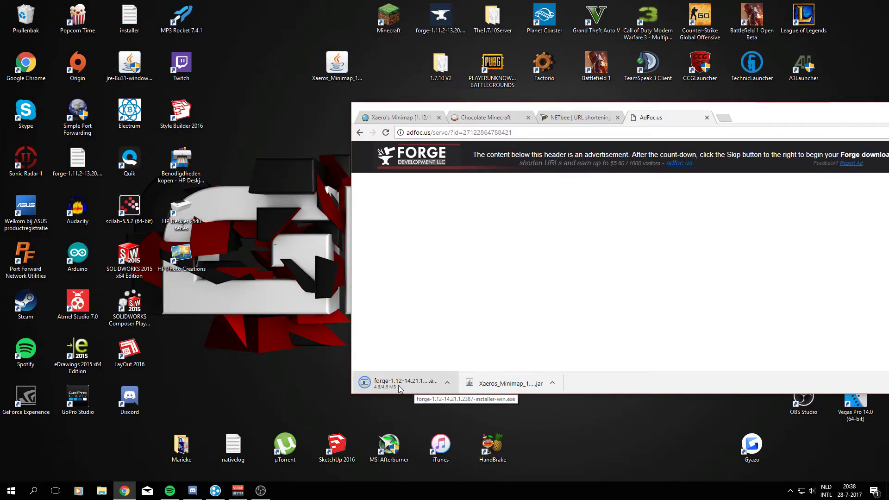
drag(401, 390, 282, 77)
drag(550, 109, 160, 145)
click(783, 146)
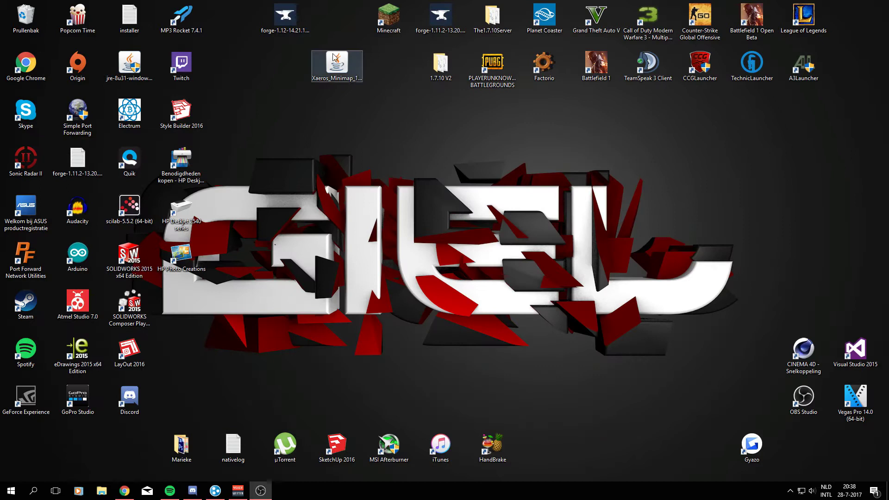
drag(283, 35, 342, 130)
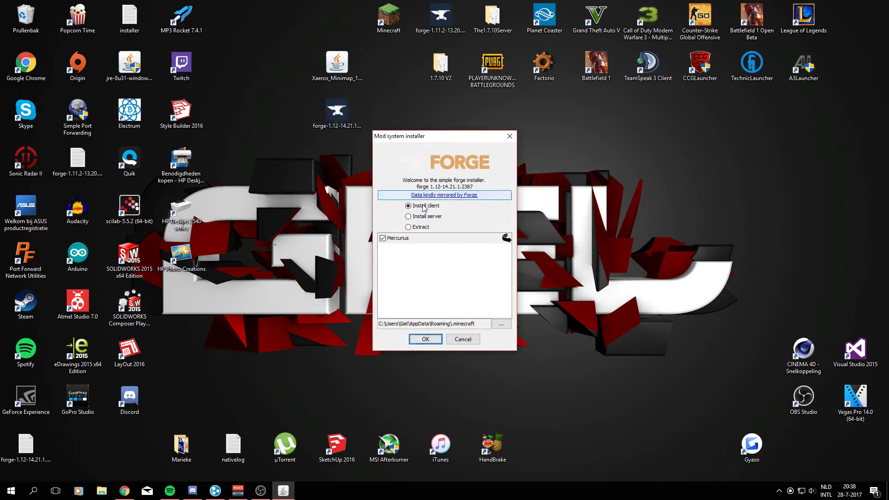
Install the Forge client into the .minecraft folder with Mercurius excluded, and dismiss the completion message.
click(423, 208)
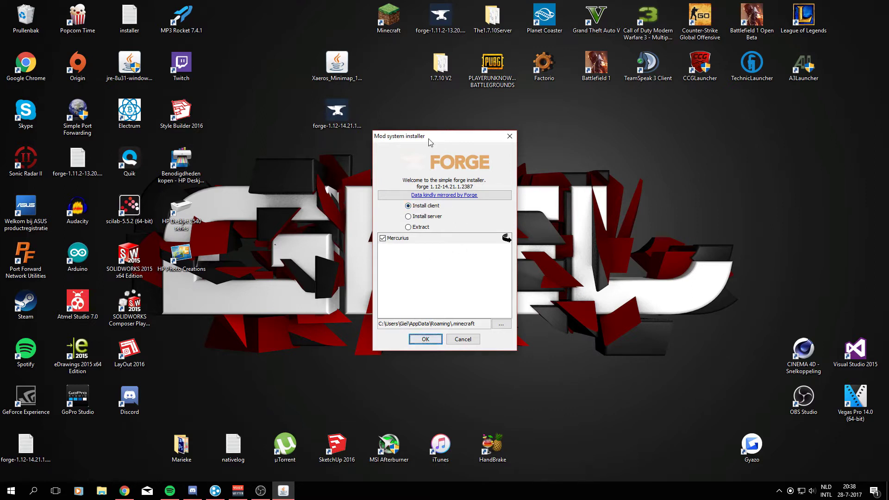
click(387, 241)
mouse_move(408, 246)
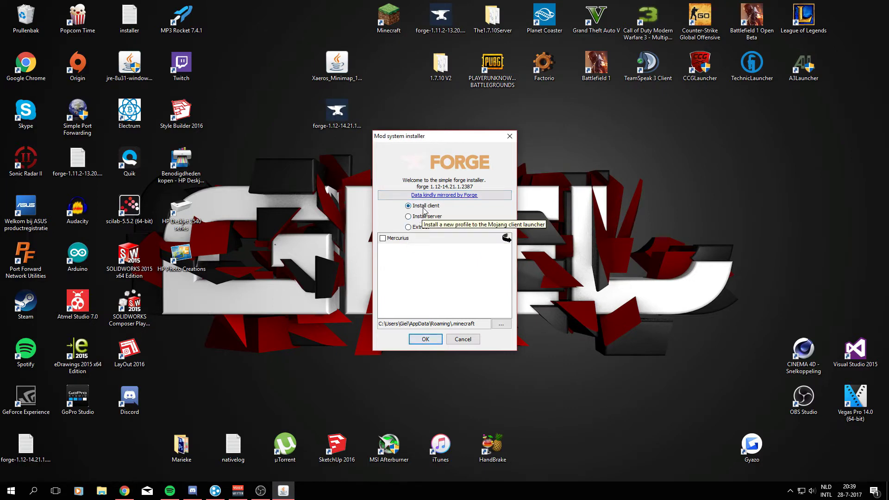
click(424, 341)
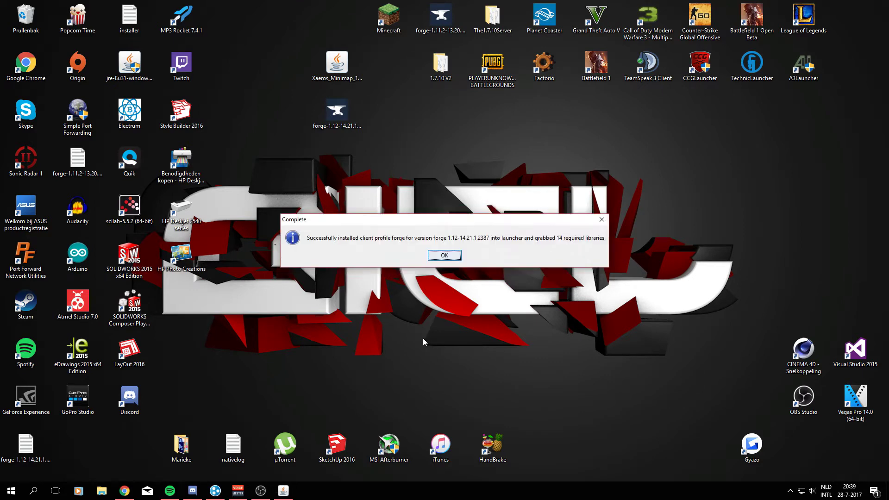
click(444, 256)
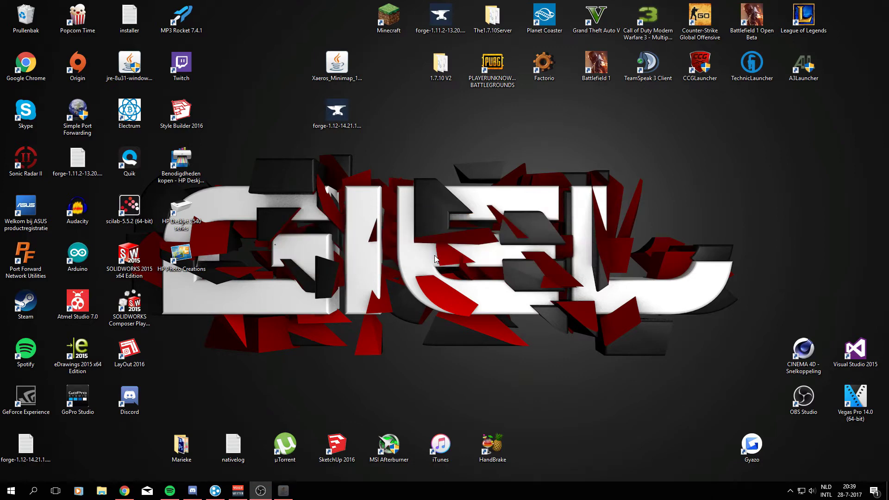
Open the Minecraft Launcher and start the game with the forge profile 1.12-forge1.12-14.21.1.2387.
double_click(397, 30)
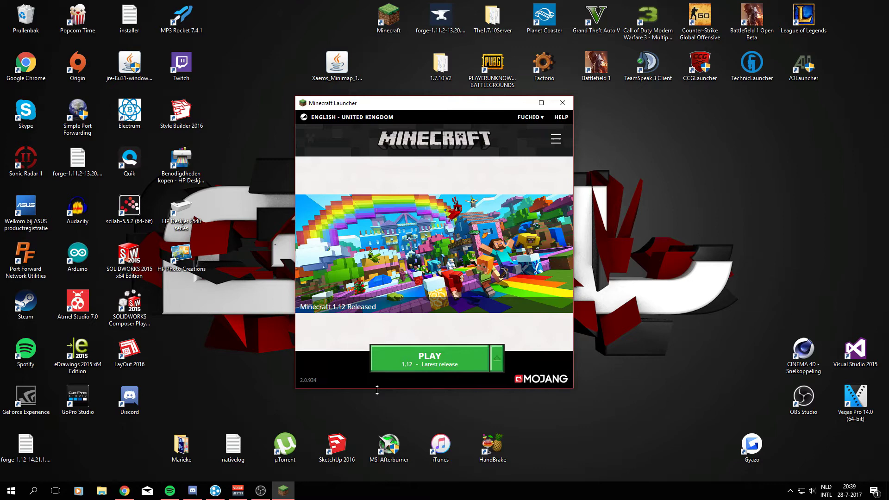
click(498, 362)
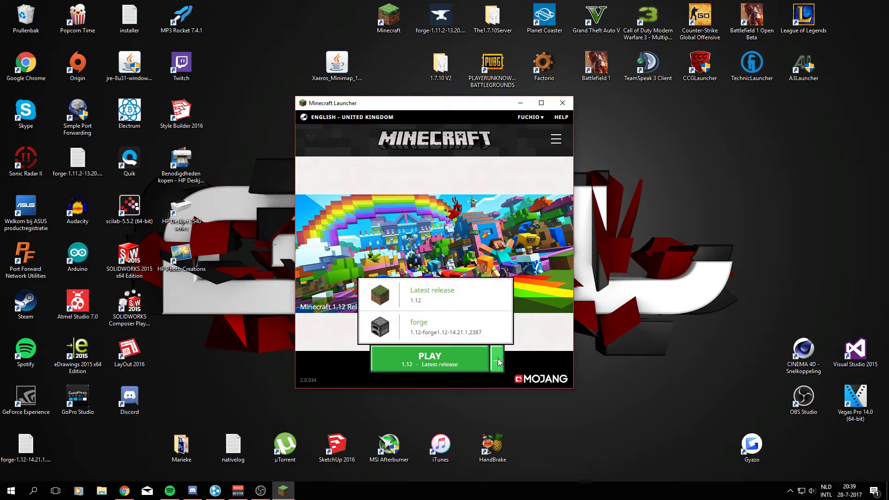
click(427, 326)
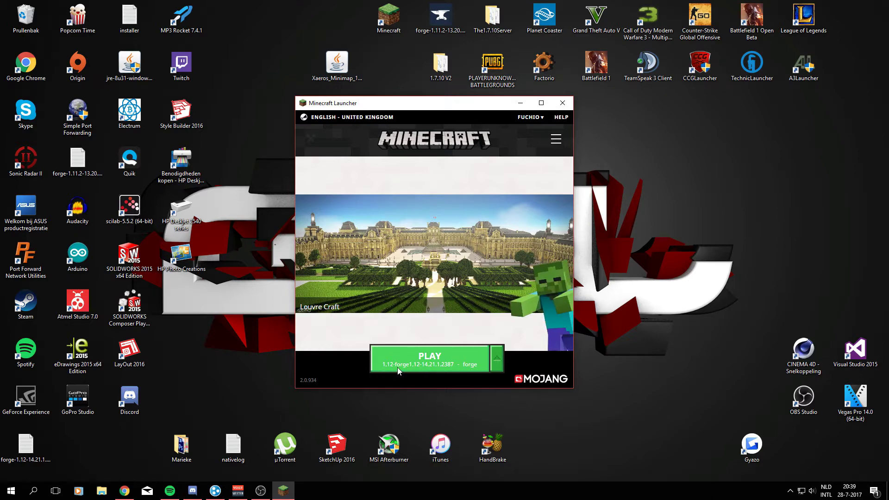
click(410, 364)
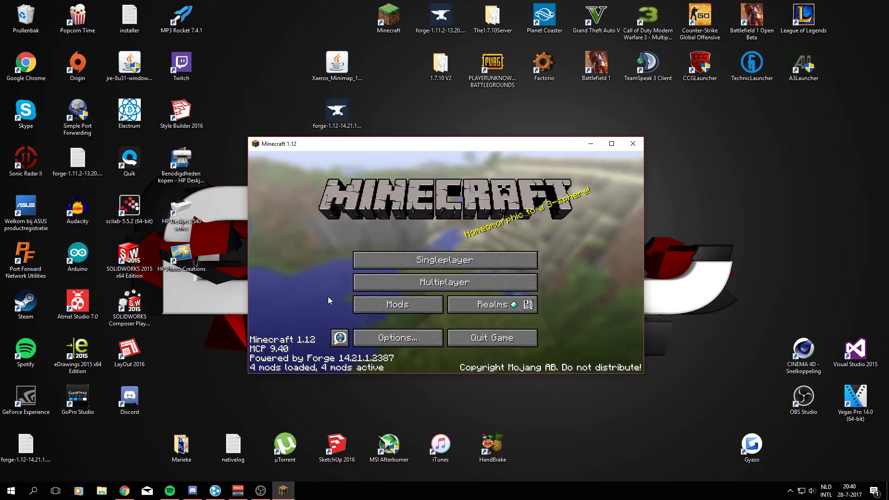
Inspect the entries for Minecraft Coder Pack, Forge Mod Loader, Minecraft Forge and Minecraft in the mod list, and return to the title screen.
click(363, 314)
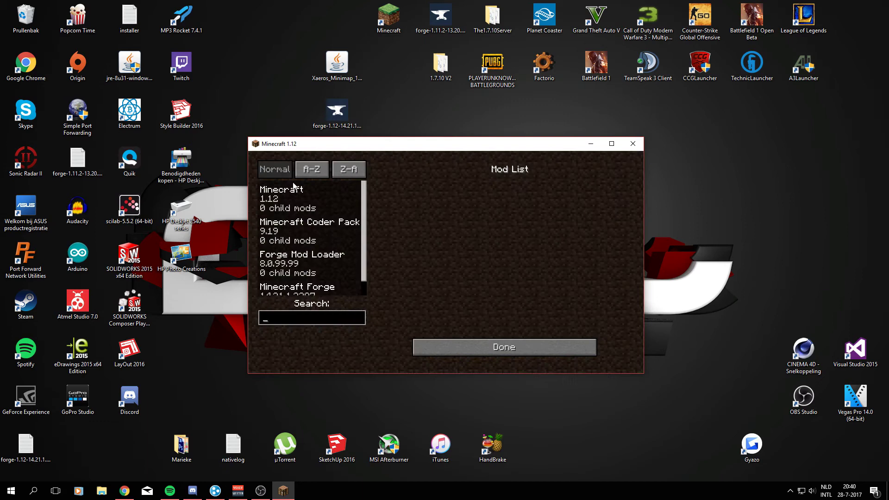
click(363, 240)
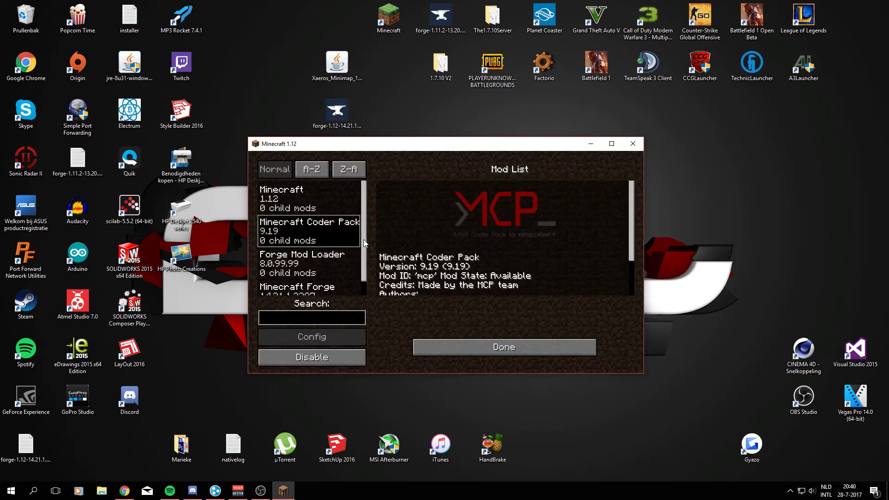
click(289, 264)
click(304, 285)
click(301, 211)
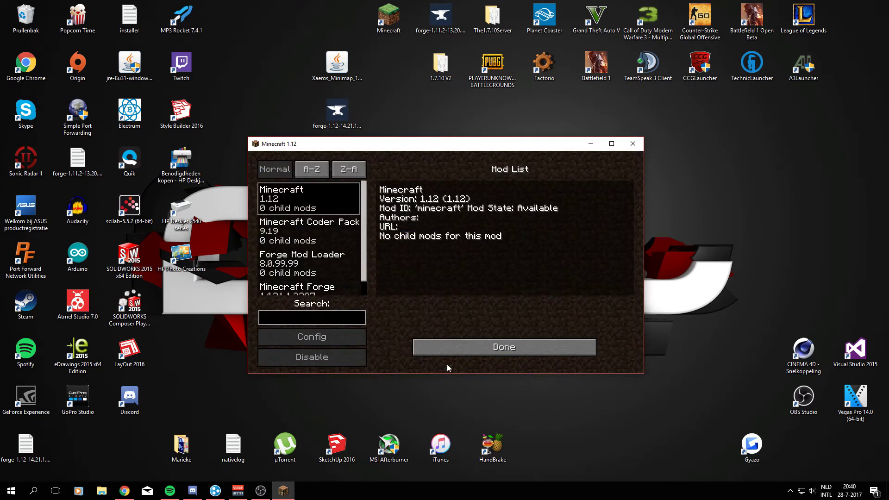
click(451, 352)
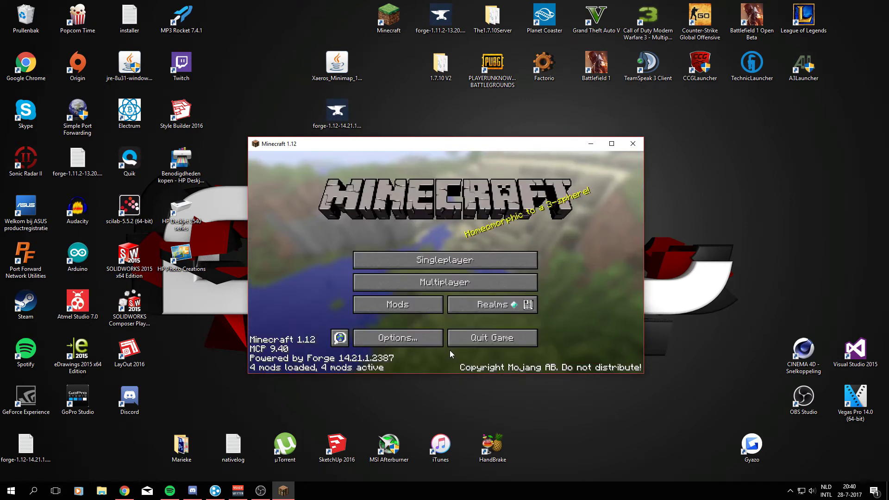
Quit the game and open the .minecraft folder inside %appdata%.
click(490, 339)
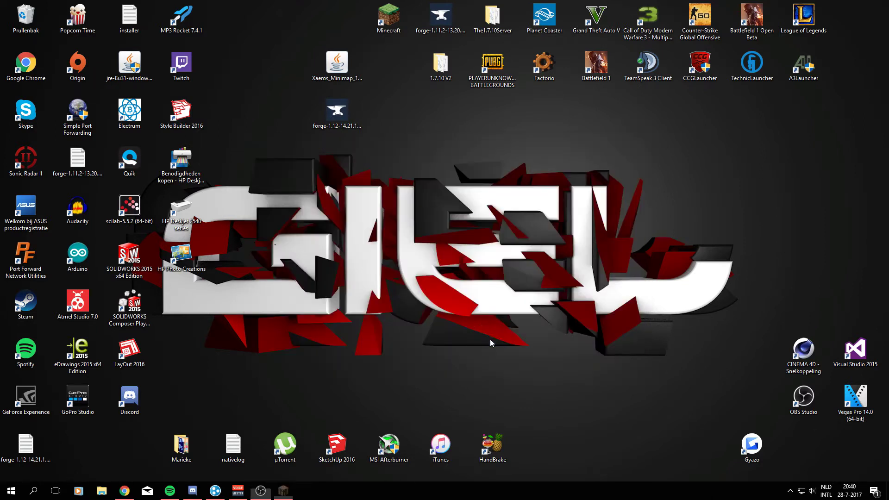
click(33, 491)
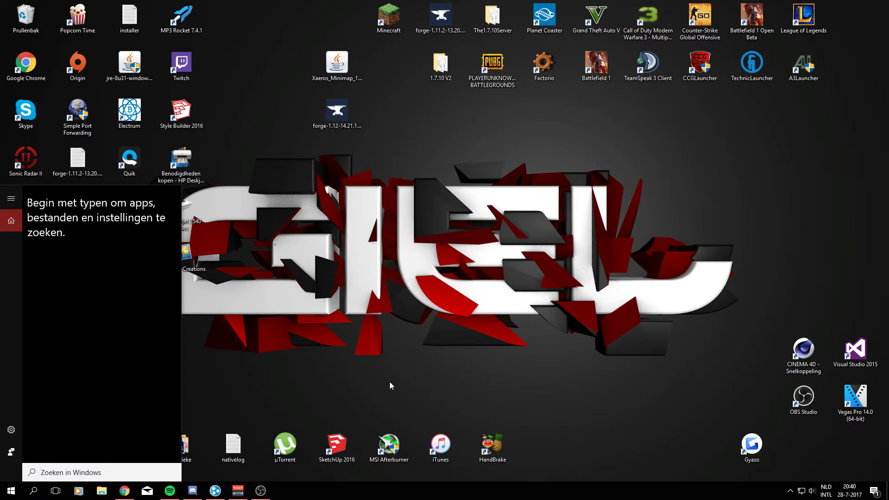
text(%ap)
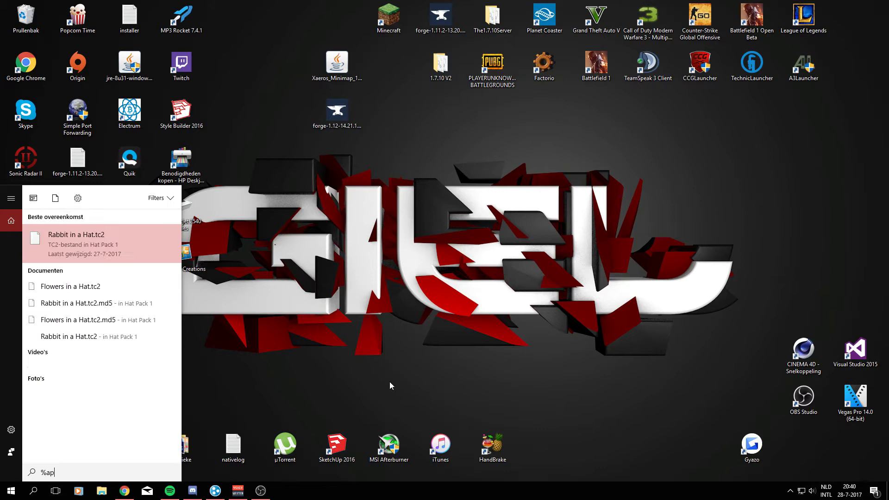
text(pdata%)
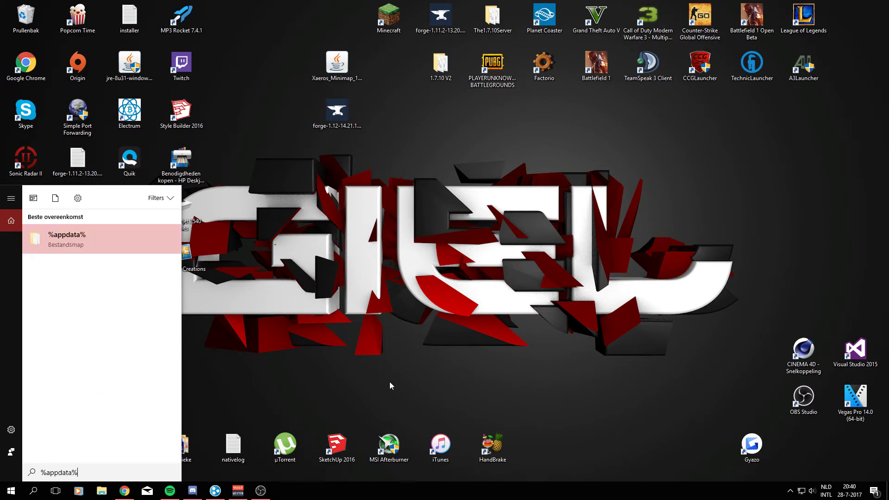
click(68, 243)
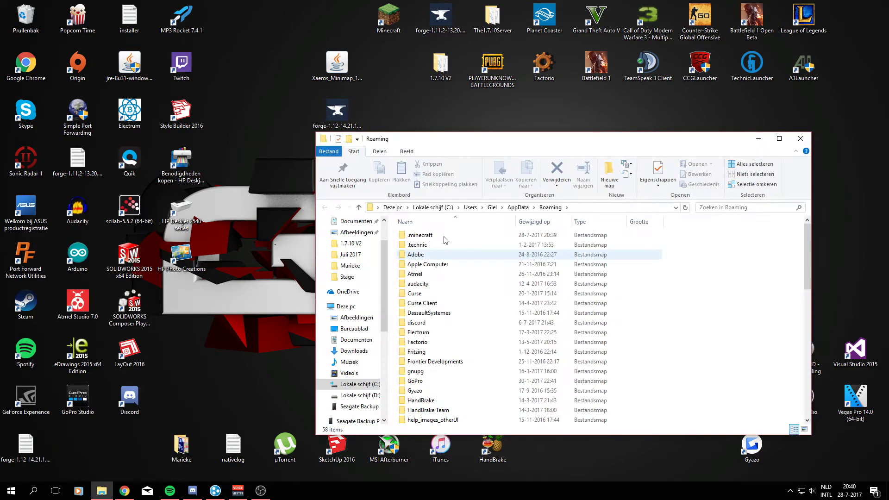
drag(434, 144, 504, 114)
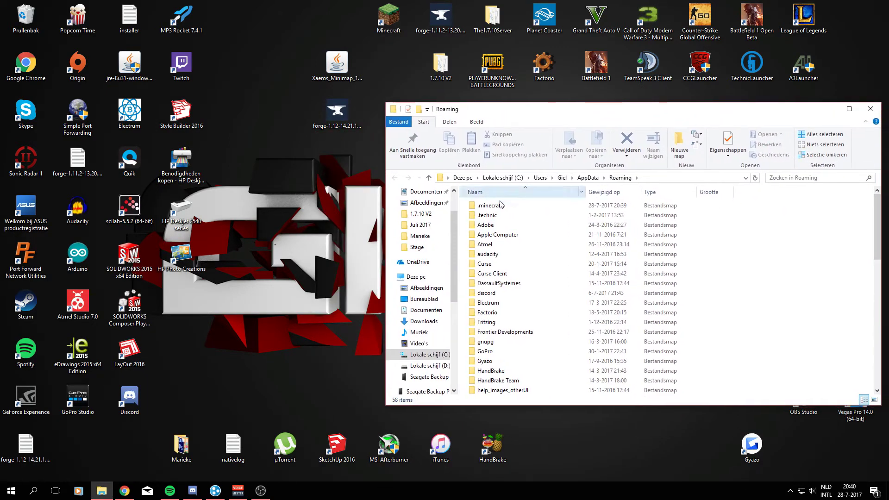
click(500, 205)
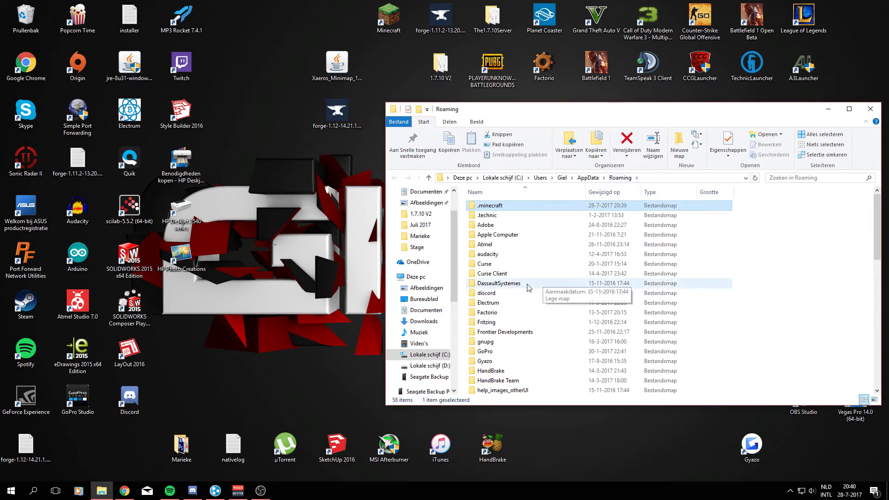
double_click(492, 207)
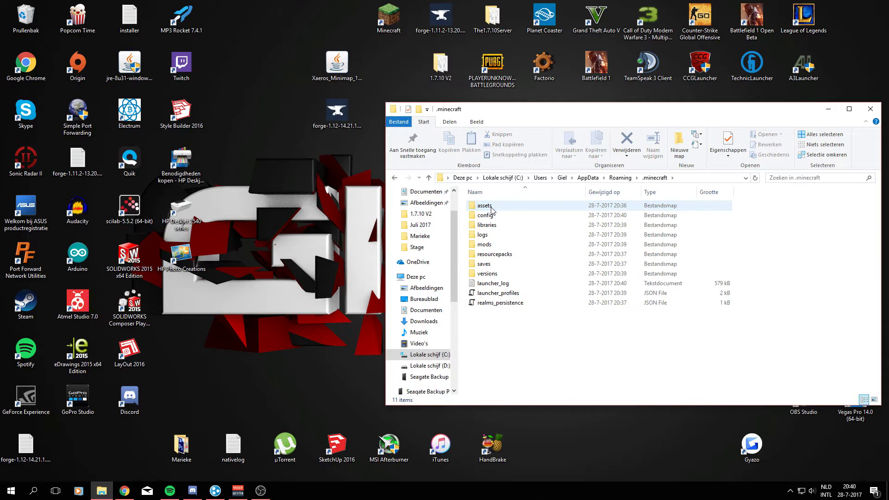
Move the Xaeros_Minimap_1.13.4_Forge_1.12 jar from the desktop into the mods folder of .minecraft.
click(509, 246)
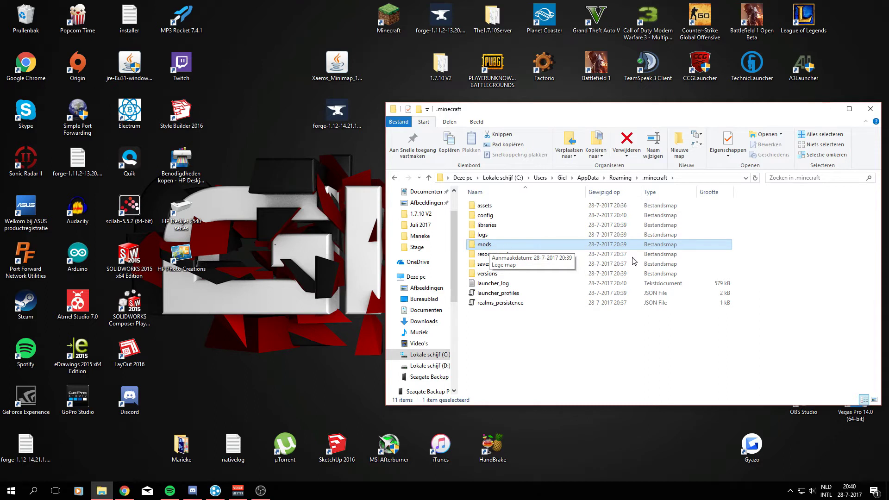
double_click(512, 244)
drag(336, 70, 439, 207)
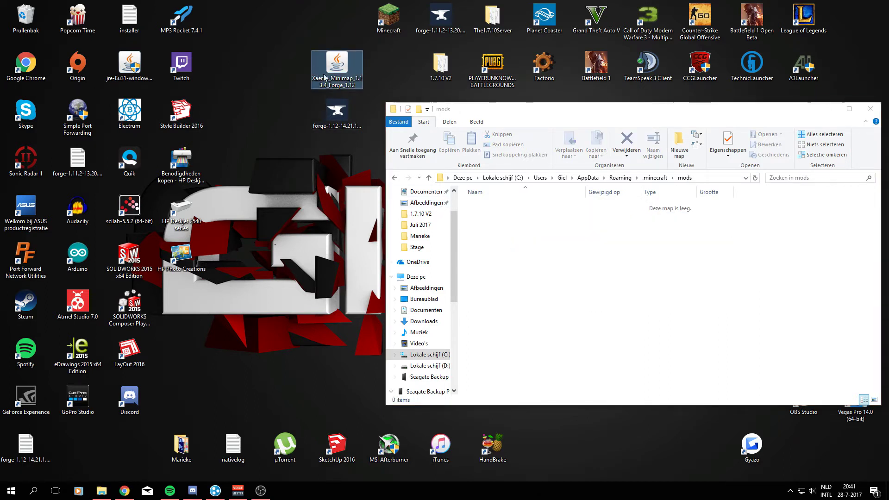
drag(327, 80, 488, 258)
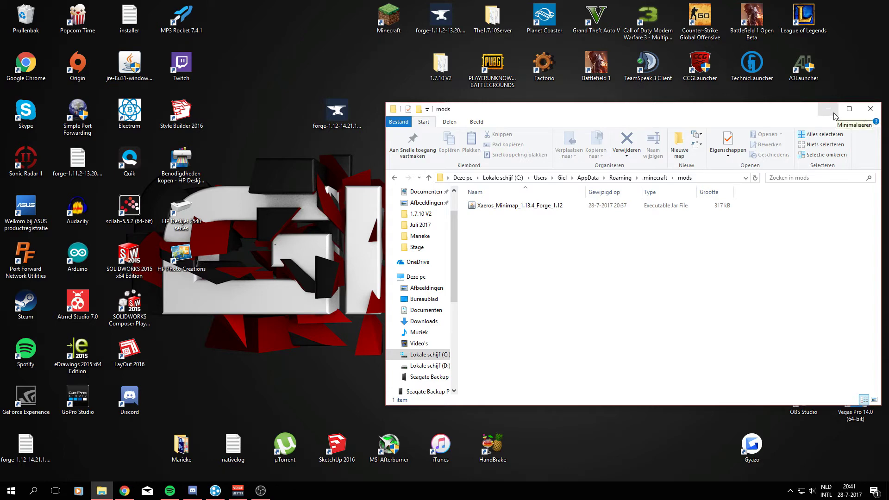
Minimise the mods folder window and start Minecraft from its launcher with the forge profile 1.12-forge1.12-14.21.1.2387.
click(829, 109)
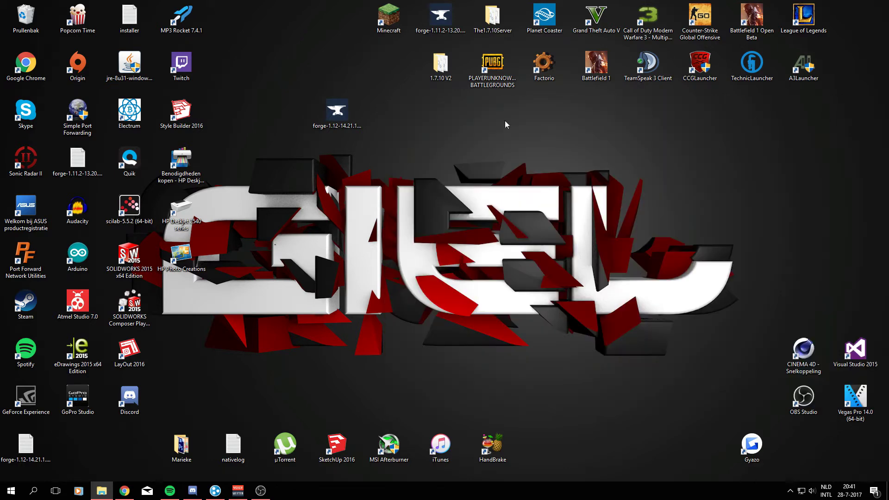
double_click(399, 30)
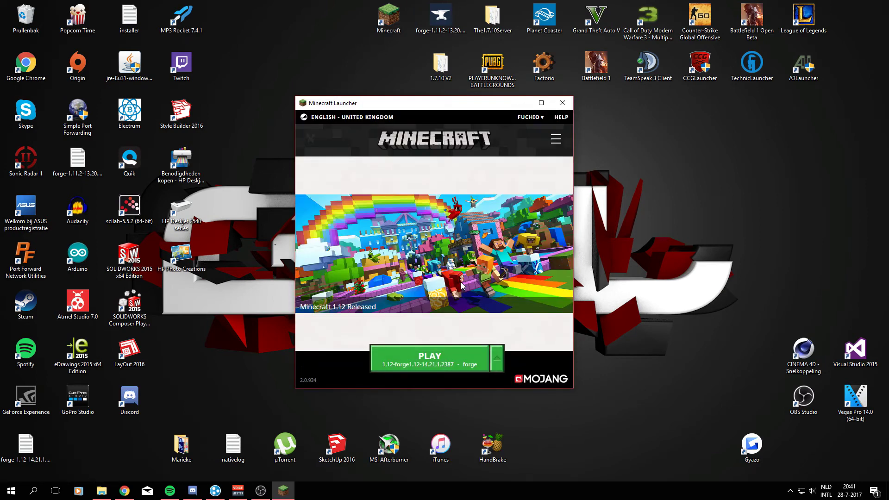
click(435, 363)
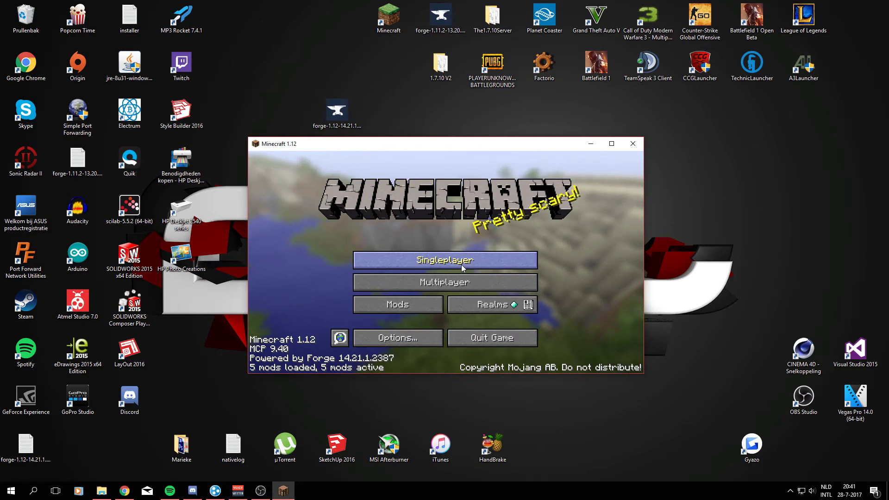
Create a new singleplayer world in Creative mode, keeping the default name New World.
click(529, 256)
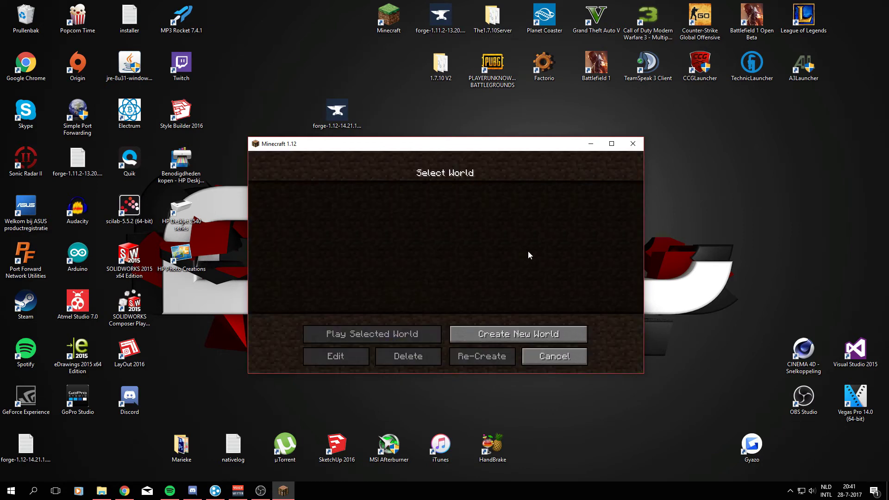
click(494, 334)
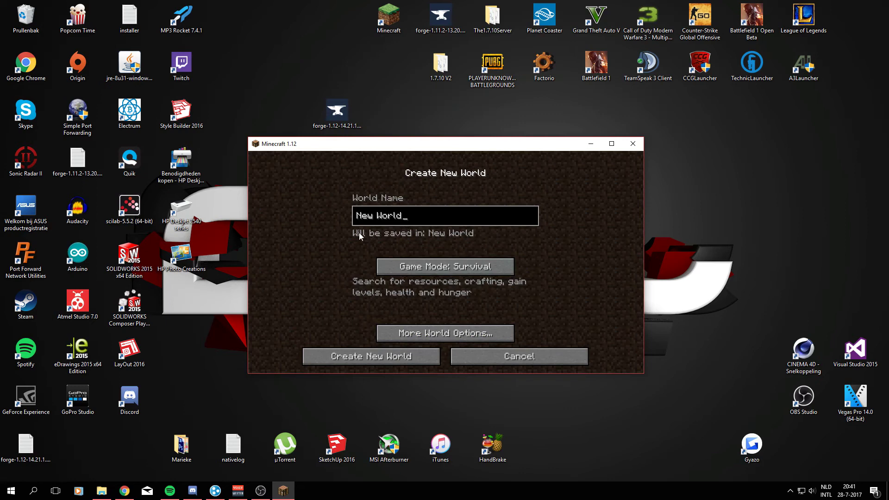
click(415, 264)
click(415, 264)
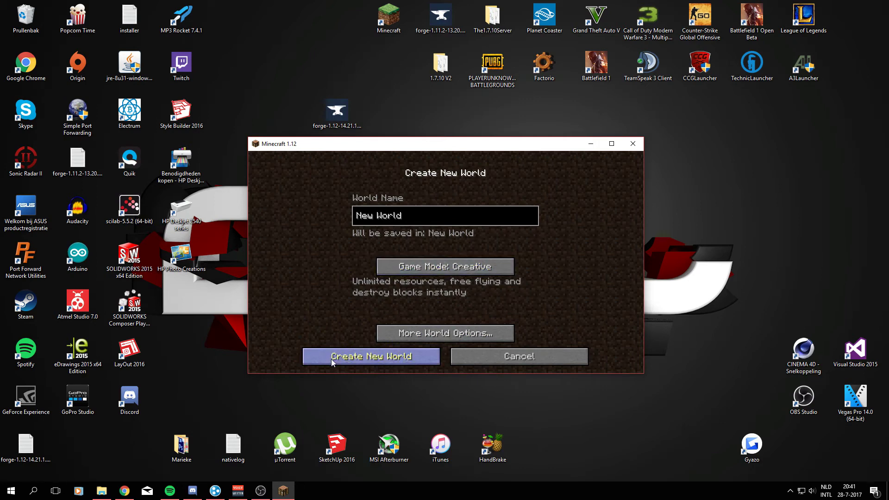
click(373, 357)
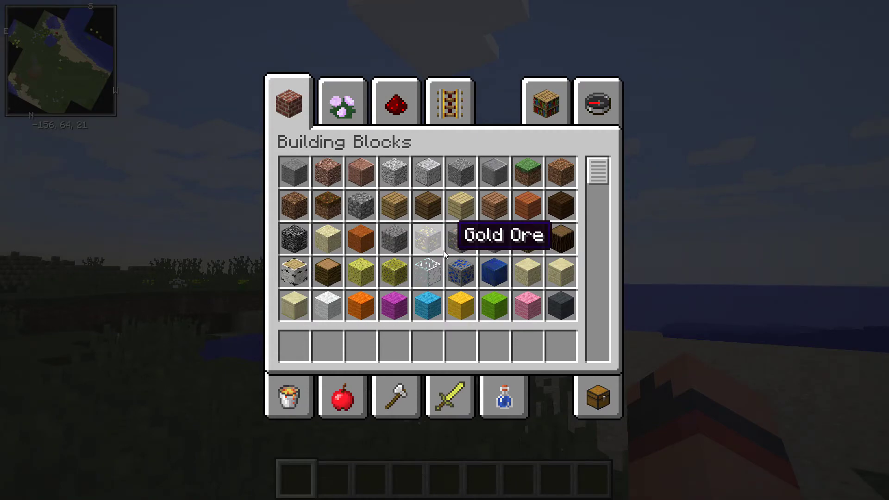
Close the creative inventory and walk across the beach and grassland to check how the minimap follows the player.
key(e)
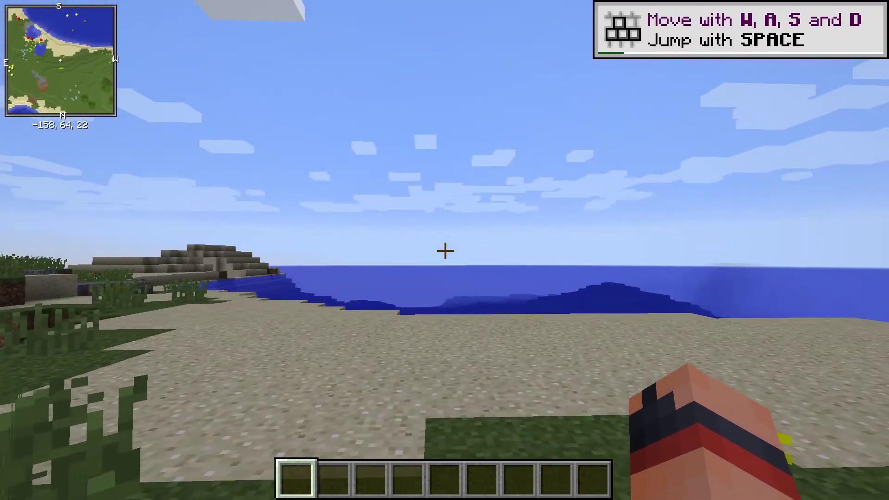
key(w)
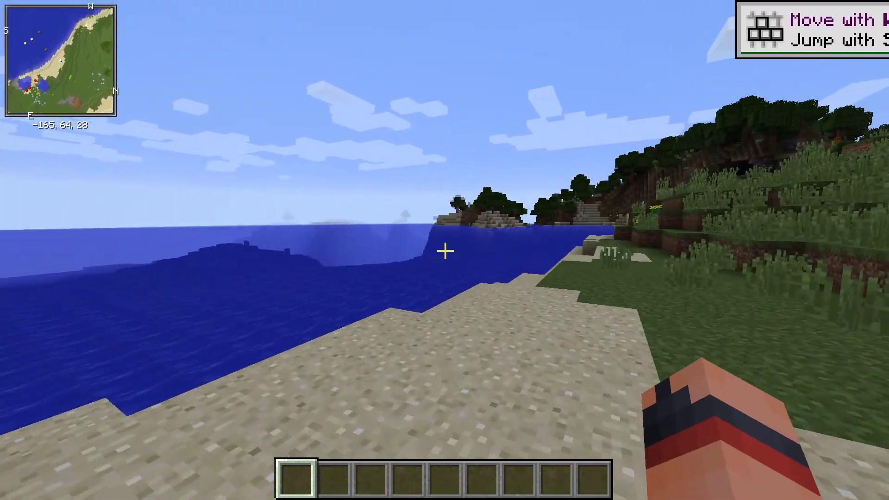
key(w)
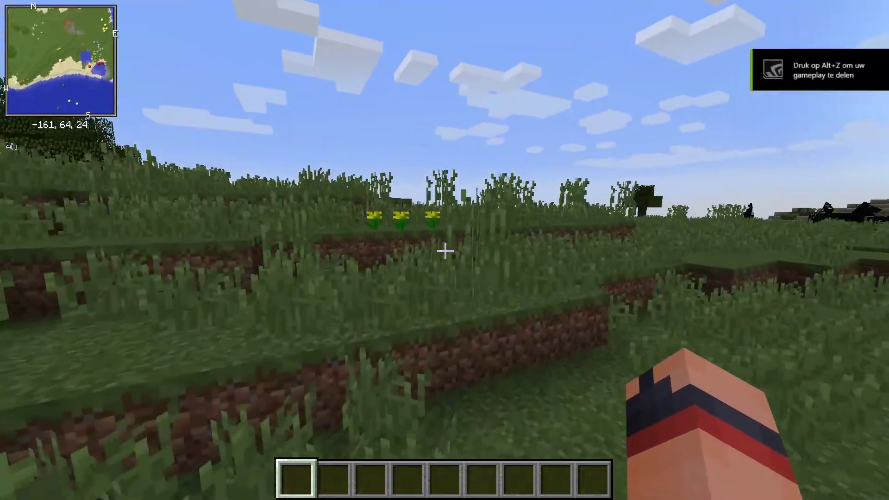
key(w)
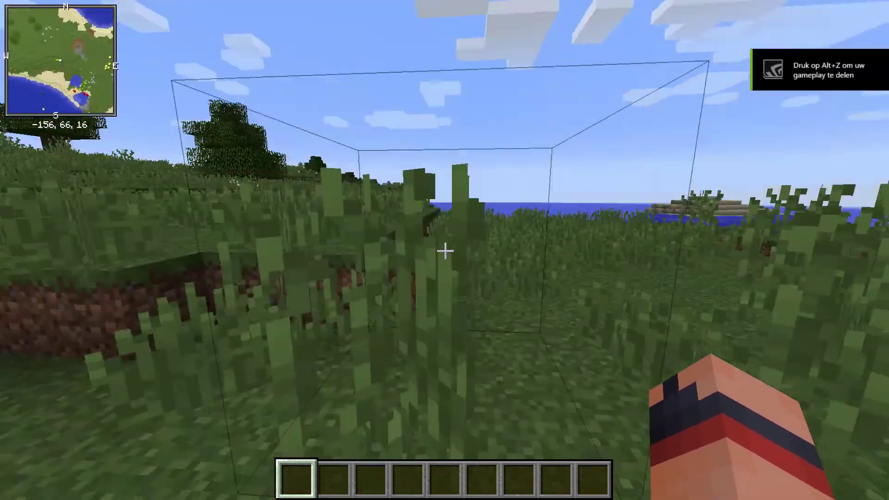
key(w)
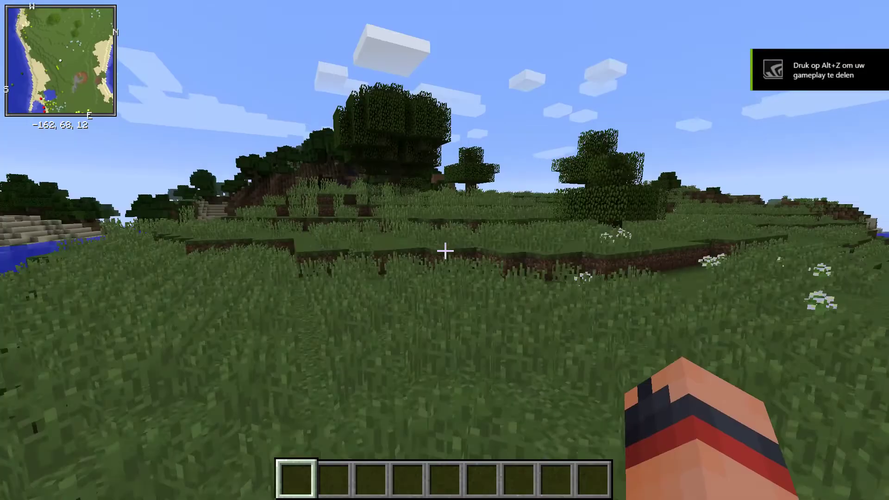
key(w)
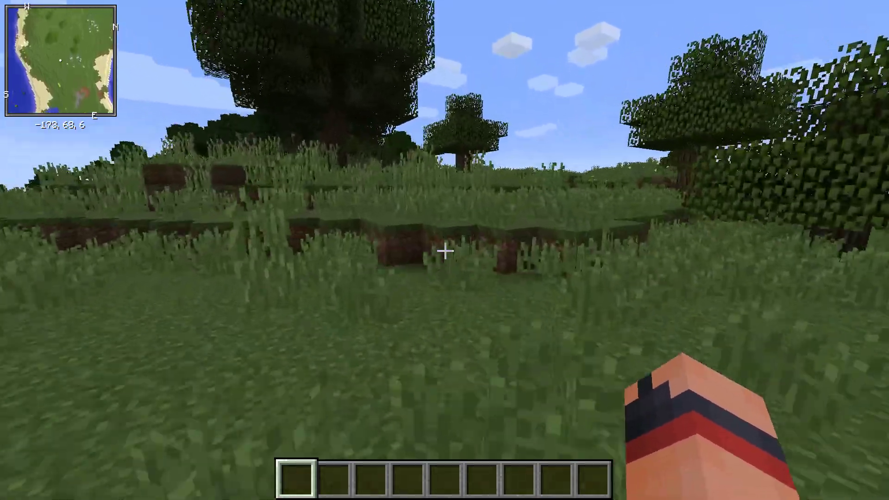
key(w)
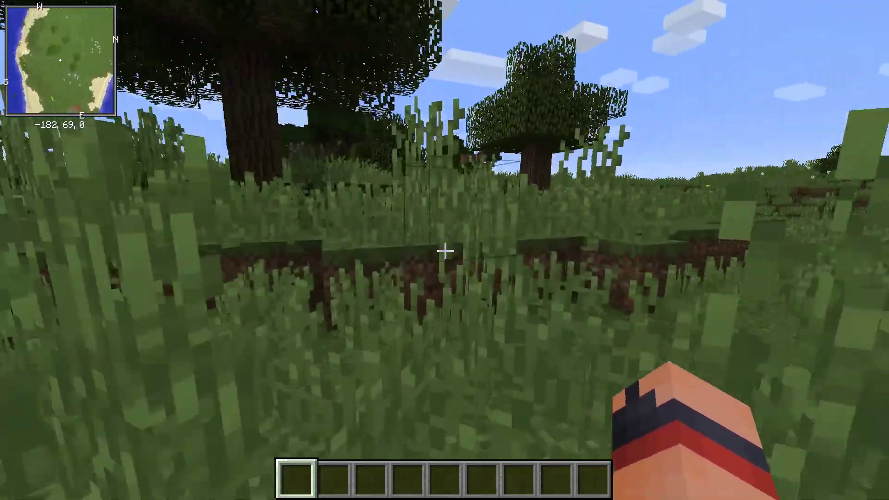
key(w)
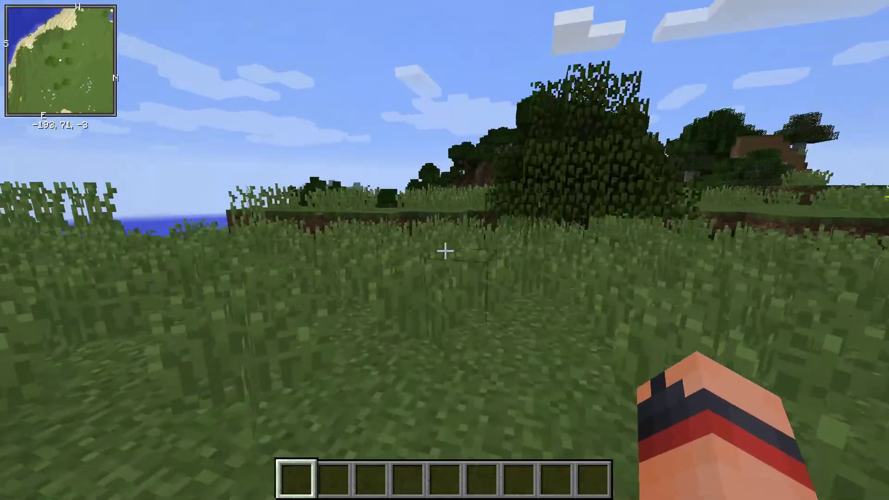
key(w)
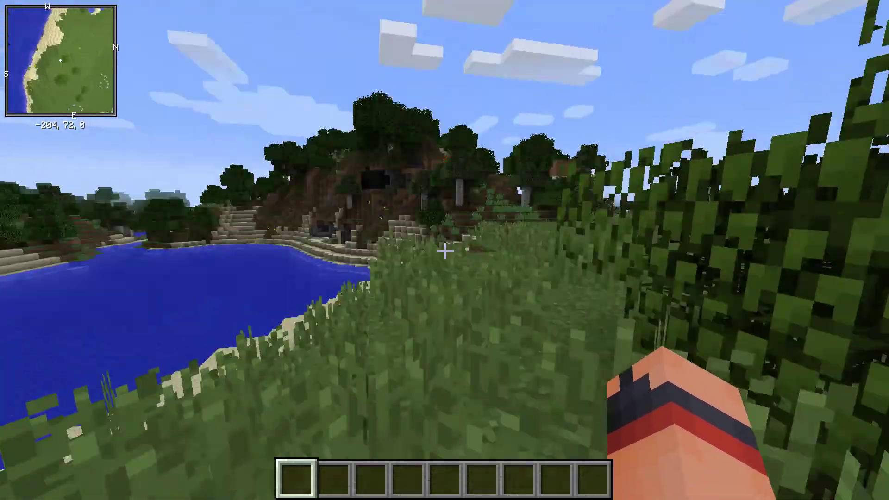
key(w)
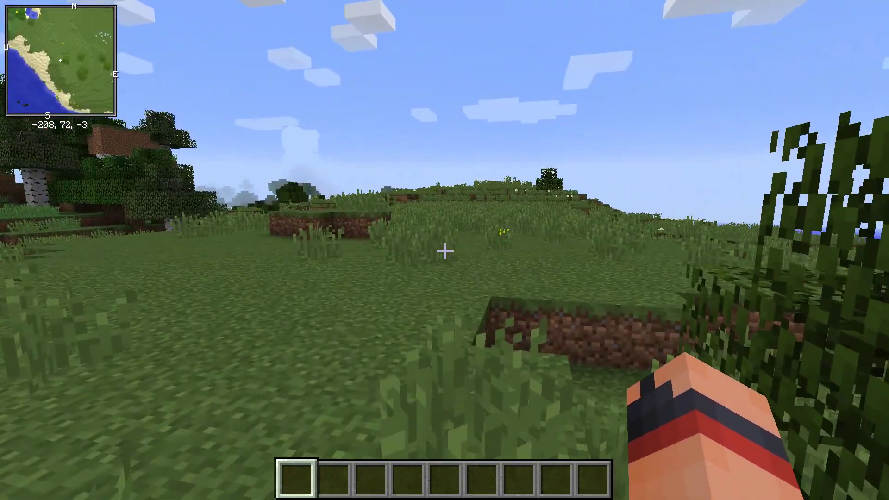
key(w)
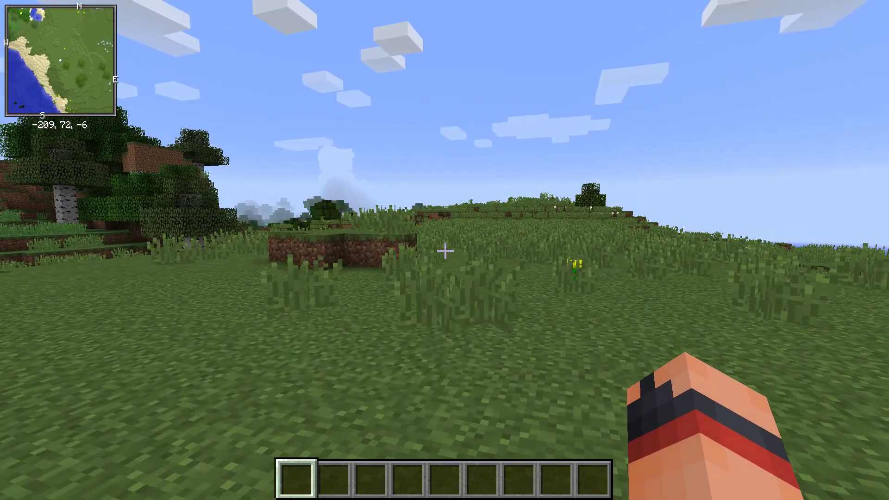
View the minimap's new waypoint form for the current location, cancel it, and walk on through the world.
key(b)
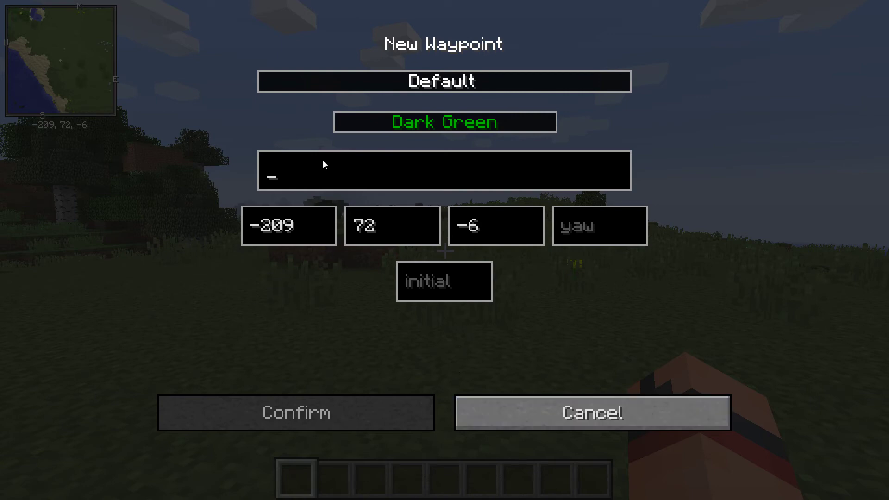
click(509, 402)
key(w)
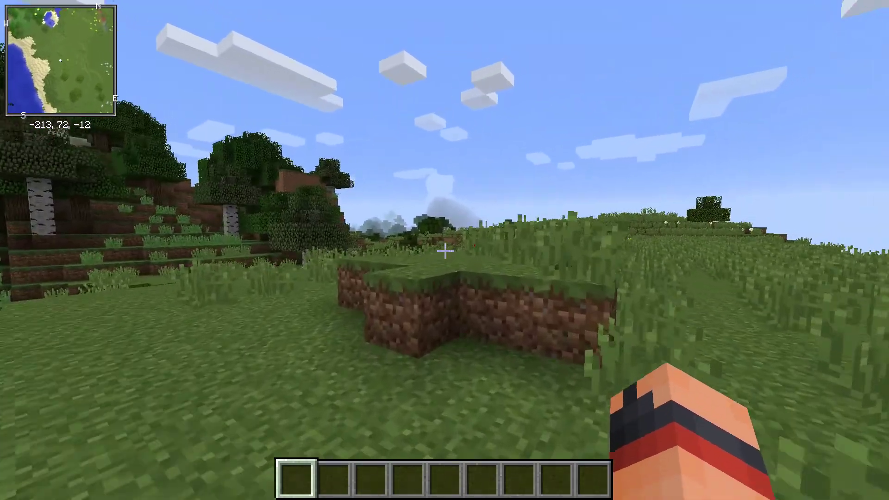
Open the minimap settings and cycle the minimap size through its options, including Medium, back to Auto.
key(y)
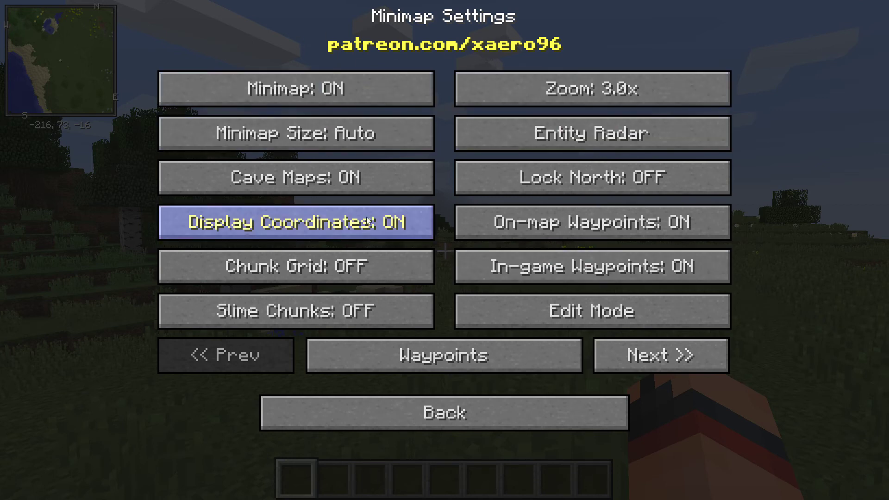
click(352, 145)
click(355, 143)
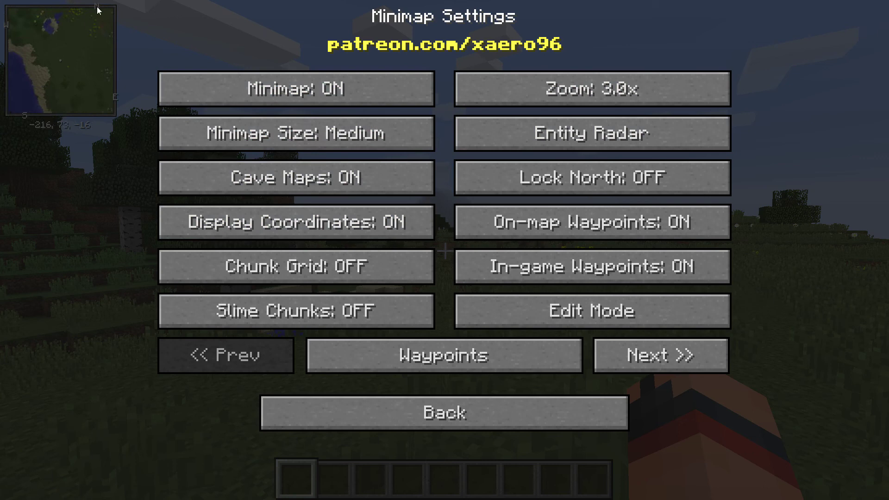
click(338, 144)
click(332, 148)
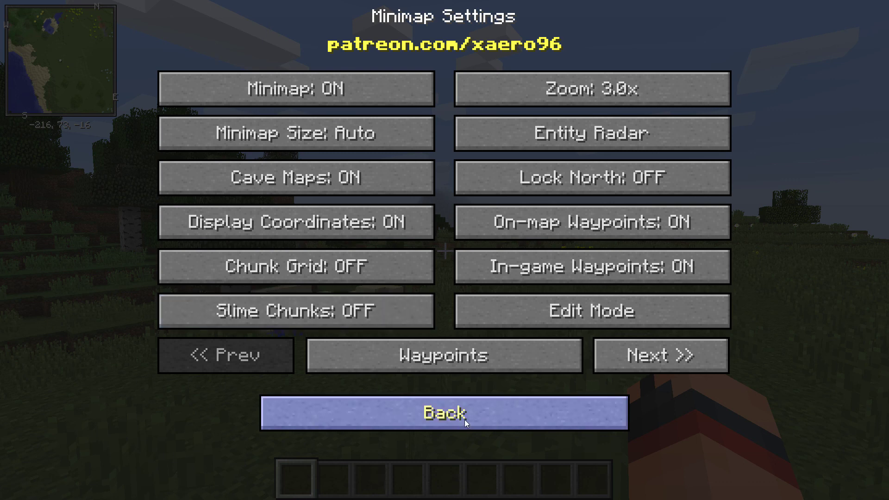
Look through the next two pages of minimap settings, return to the game and walk on across the grassland.
click(638, 371)
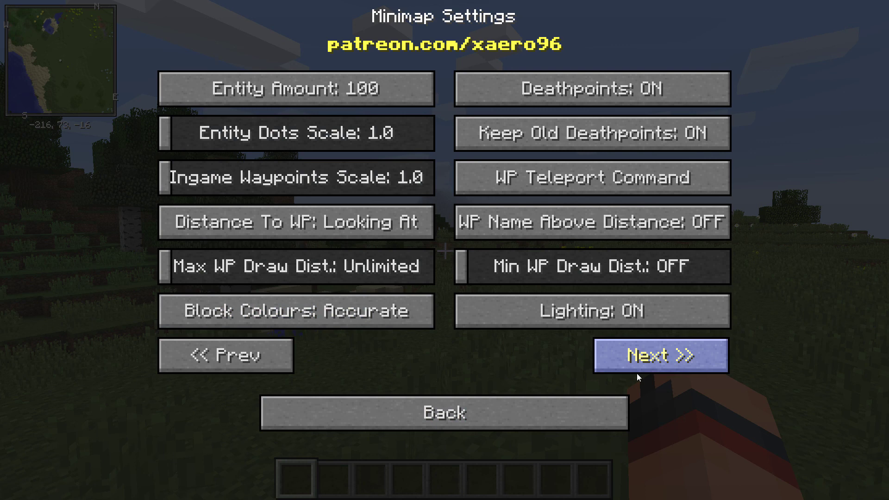
click(637, 371)
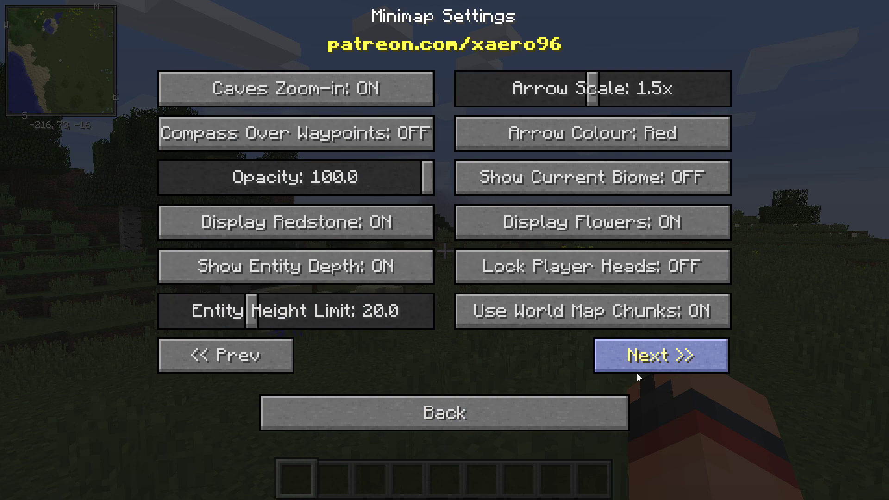
click(540, 416)
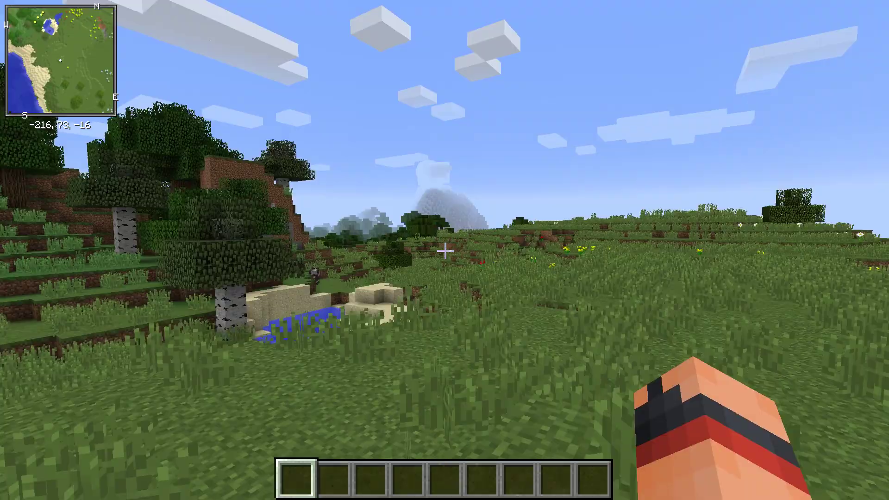
key(w)
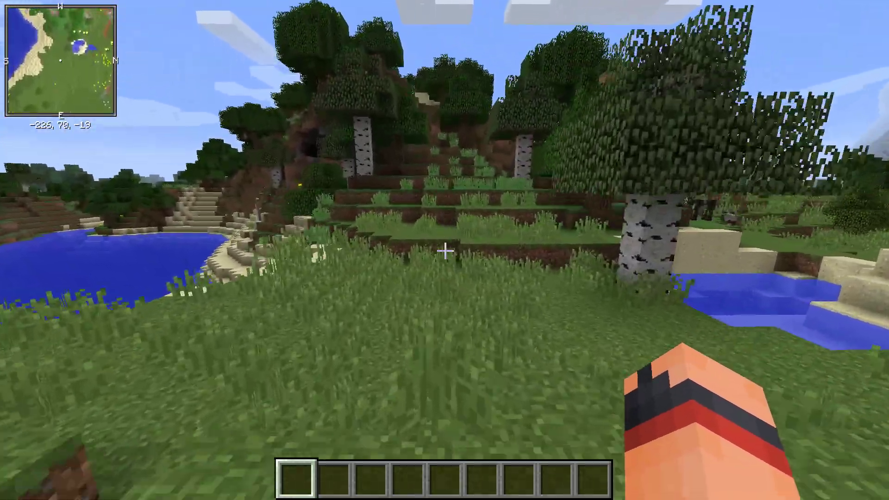